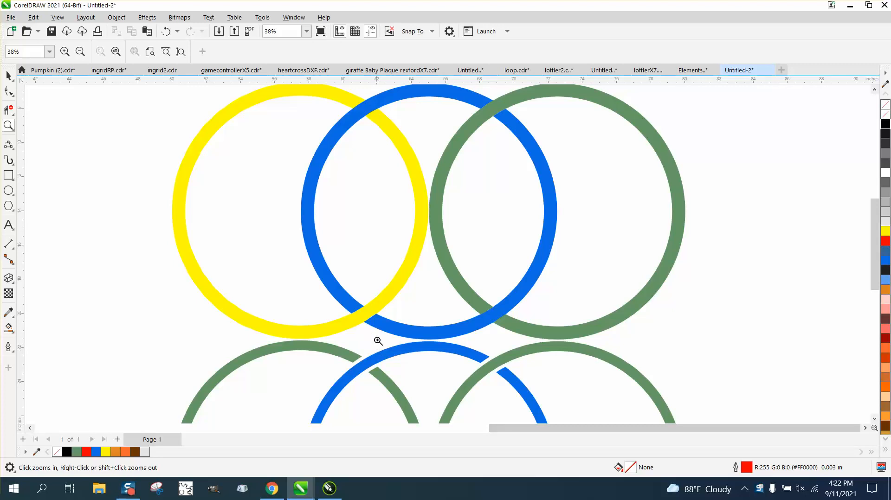
- Examine how the finished example rings overlap and where their crossings have gaps
scroll(362, 253, down, 2)
drag(346, 320, 543, 348)
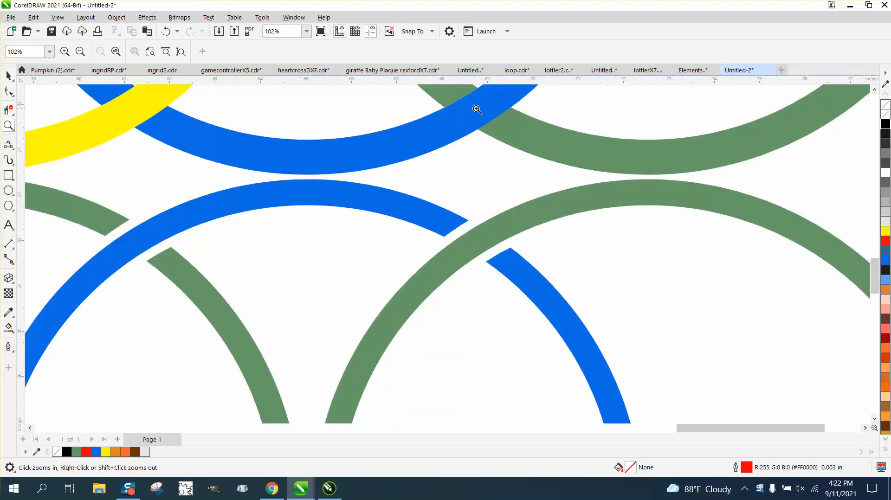
scroll(472, 241, down, 3)
scroll(472, 241, down, 6)
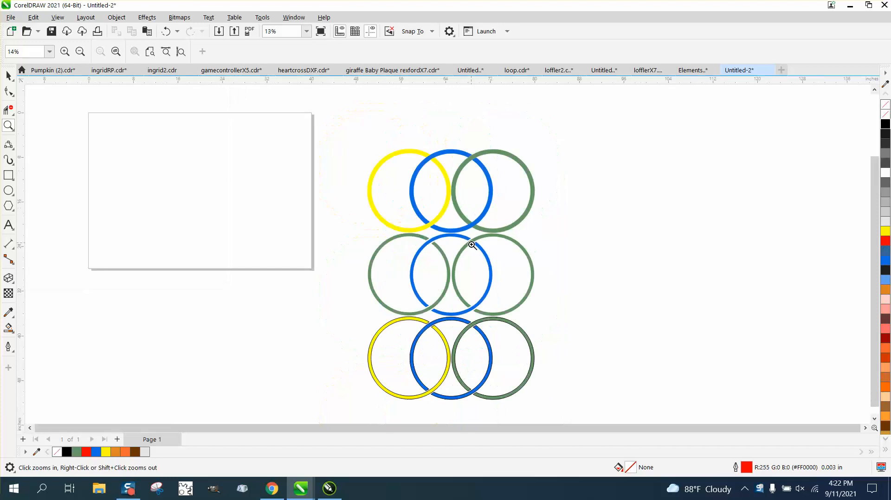
scroll(500, 338, up, 10)
scroll(386, 222, down, 15)
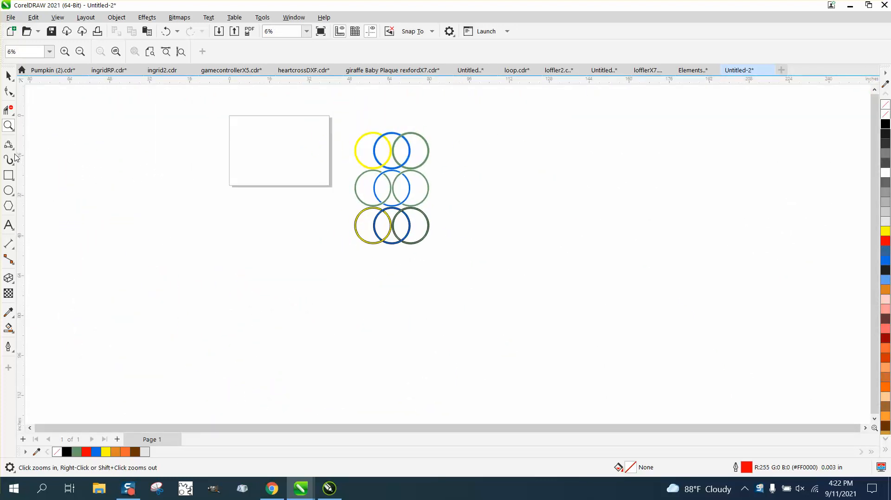
- Draw a circle about 18.2 inches across on the page and set its outline width to 1 inch
click(8, 190)
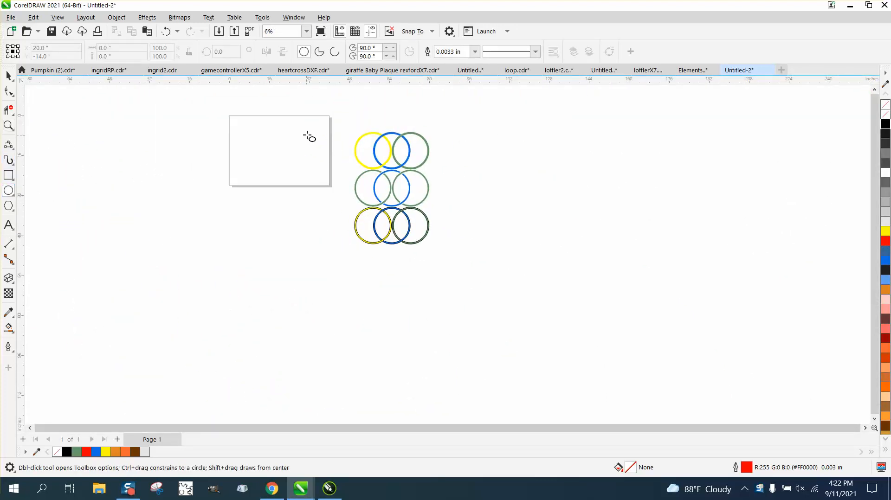
drag(309, 135, 261, 166)
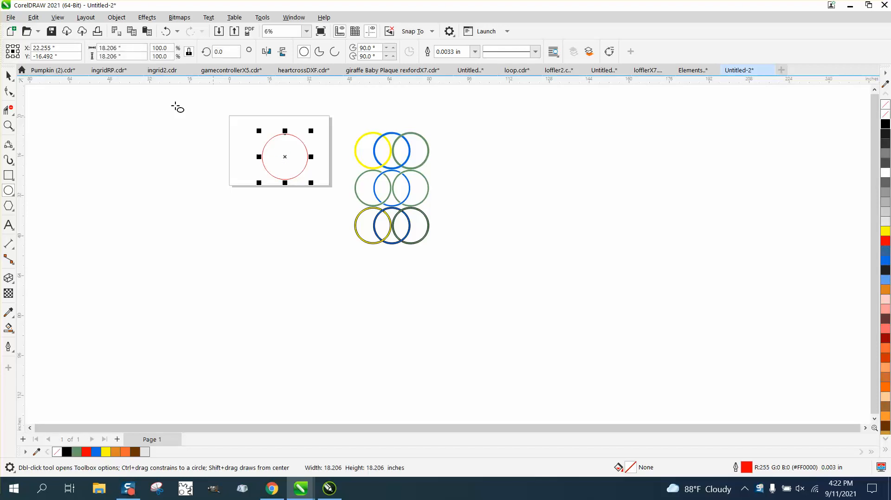
double_click(744, 466)
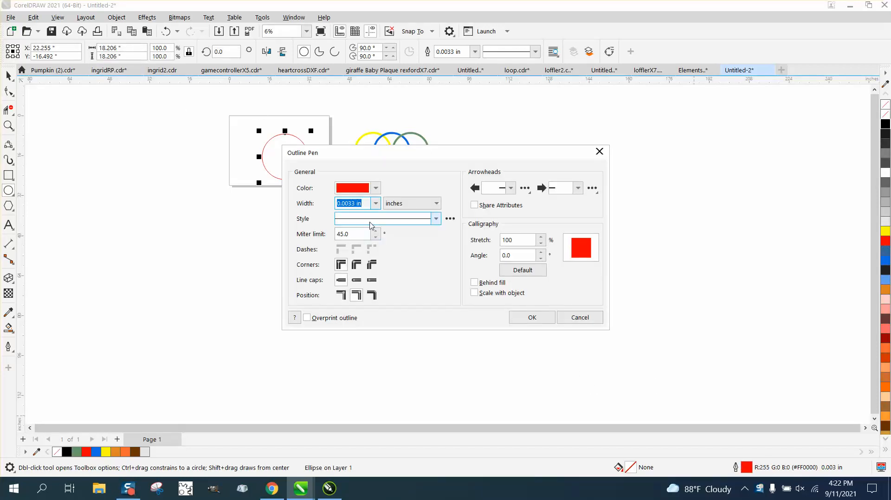
double_click(353, 204)
text(1)
key(Return)
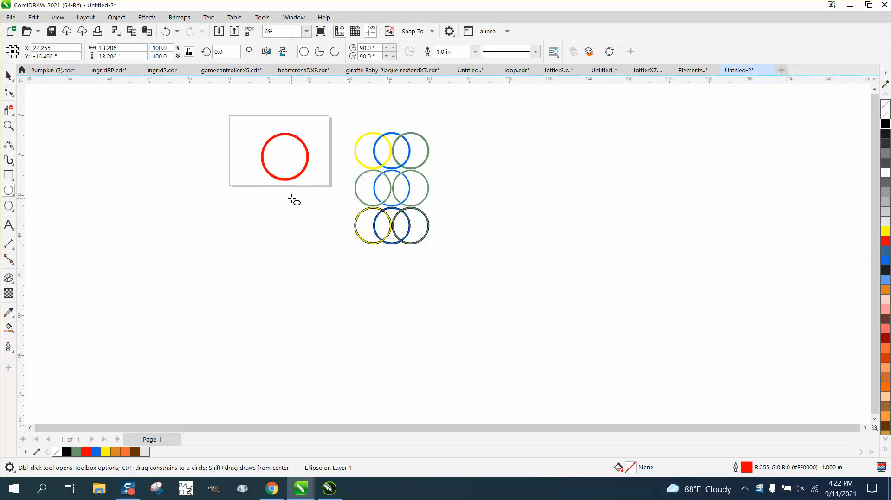
- Center the circle on the page and convert its outline to an object
key(p)
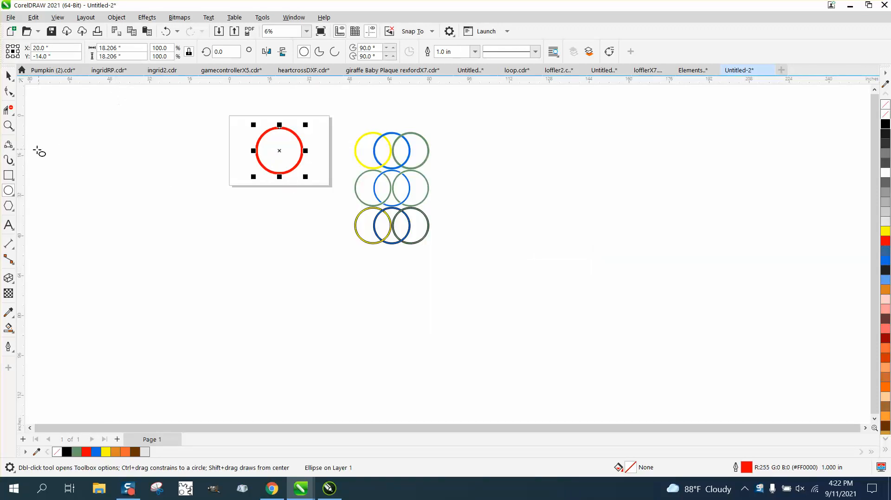
click(8, 125)
drag(238, 117, 369, 188)
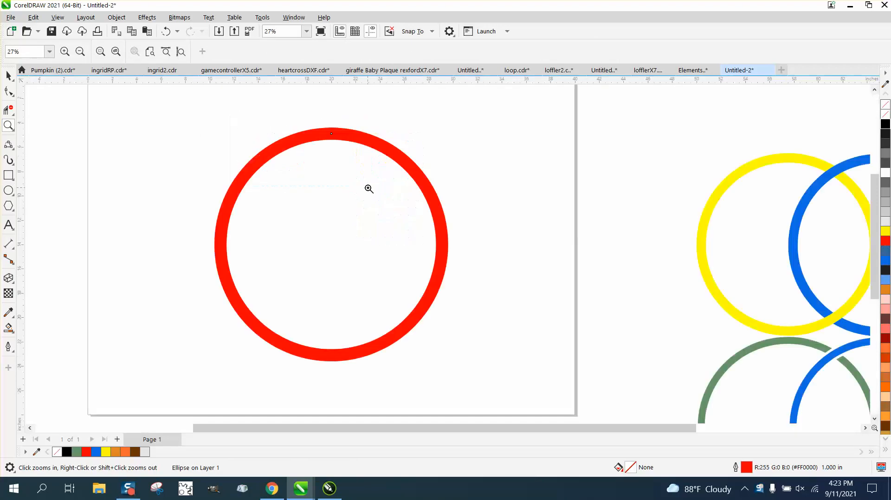
click(8, 75)
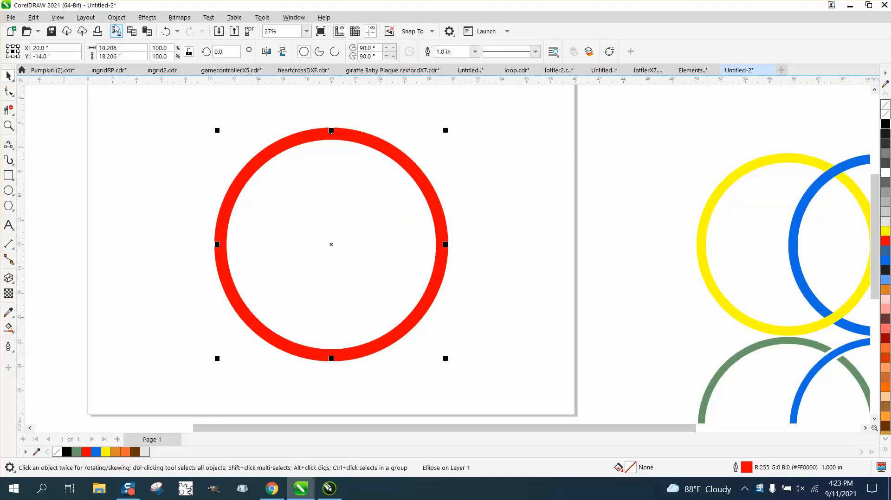
click(116, 17)
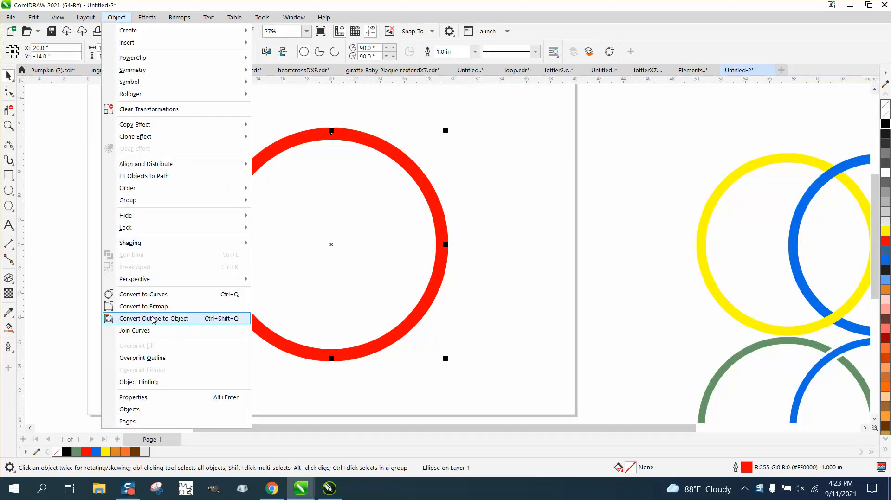
click(154, 319)
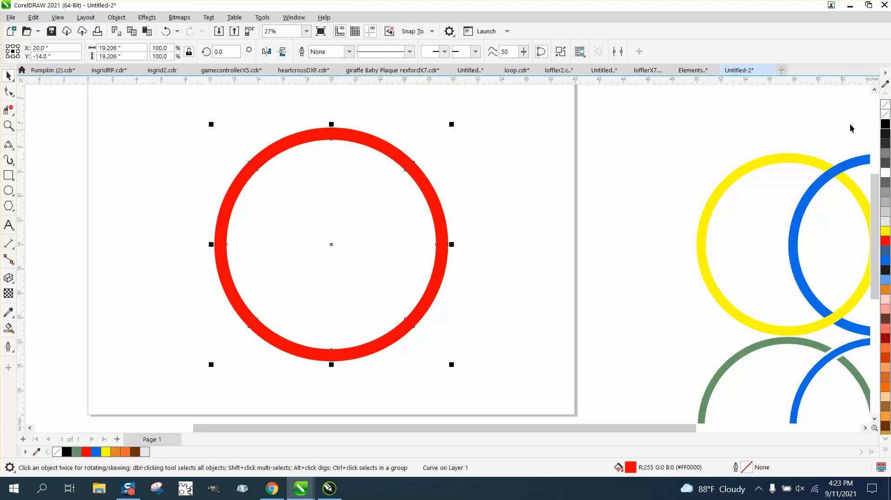
- Replace the ring's red fill with a thin black outline and set its overall size to 15 inches
click(885, 117)
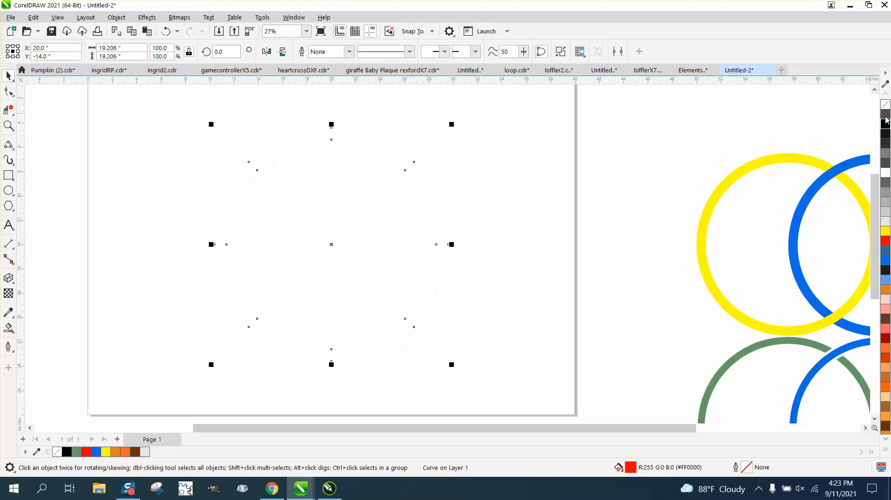
right_click(886, 127)
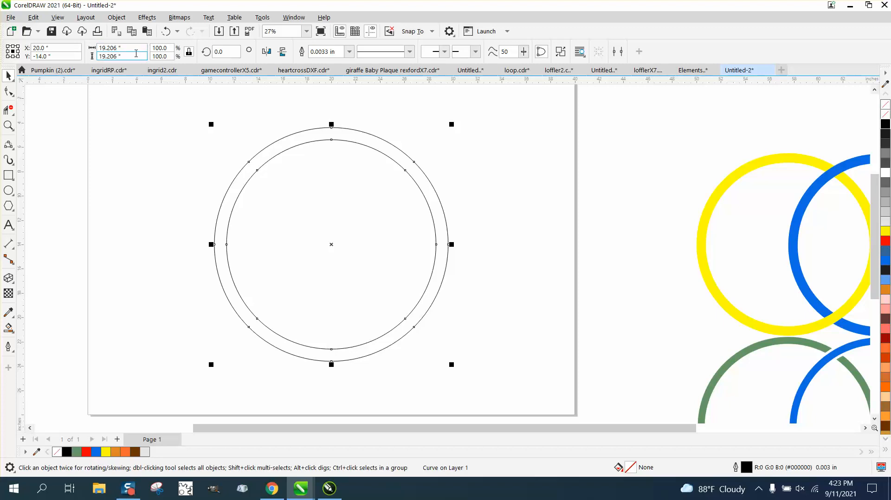
click(121, 48)
text(15)
key(Return)
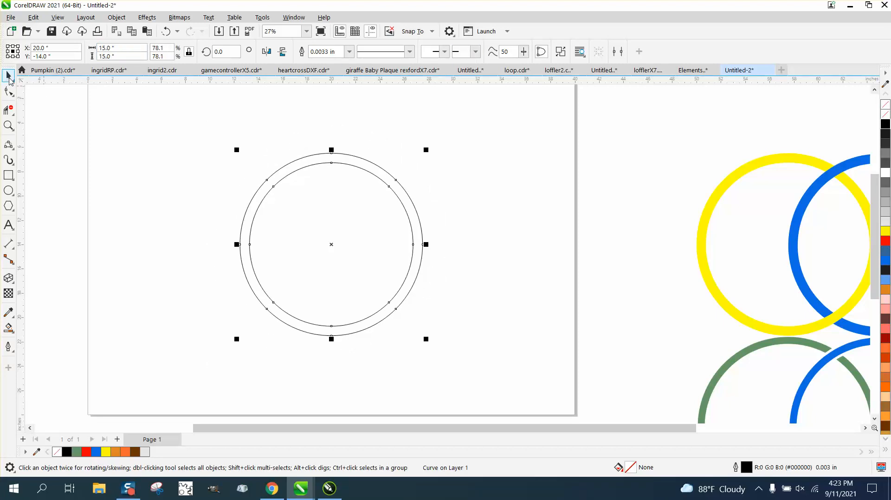
- Duplicate the ring 7.5 inches to each side, making a row of three overlapping rings
click(297, 95)
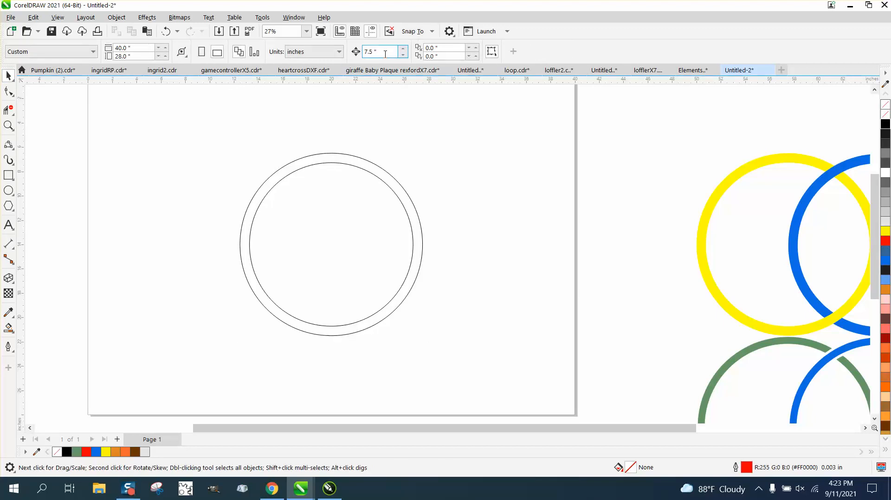
click(362, 171)
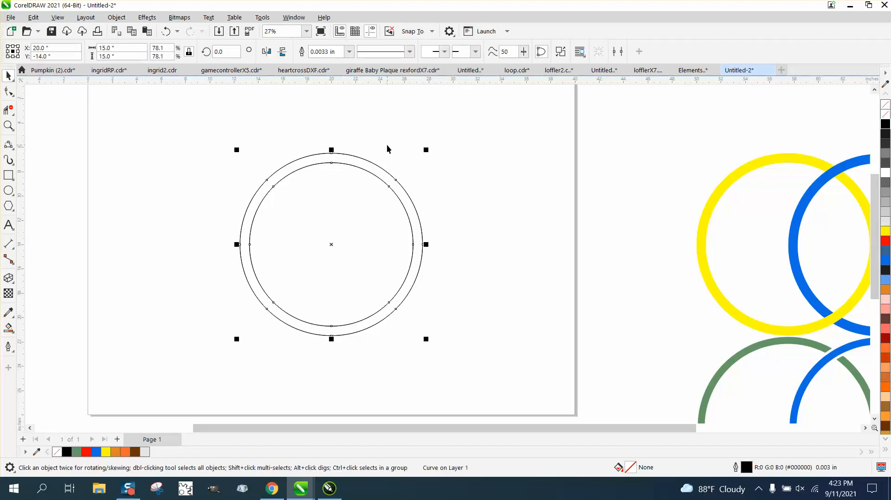
key(ctrl+d)
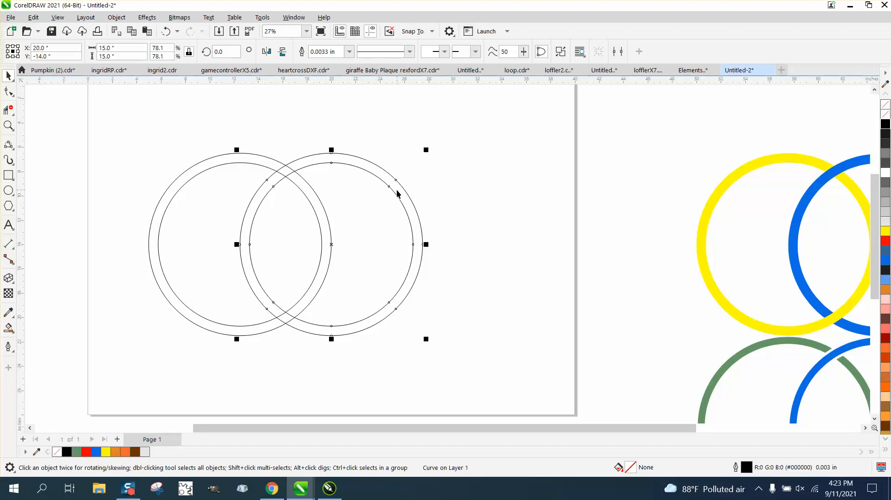
key(ctrl+d)
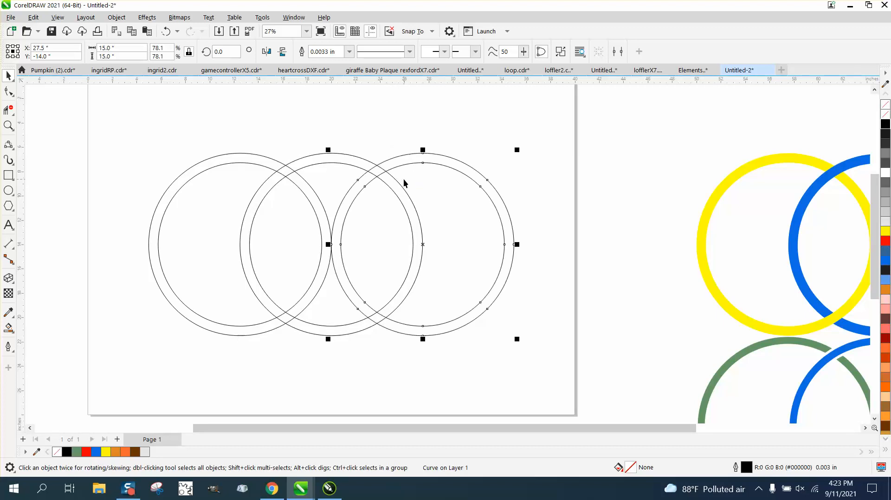
scroll(358, 123, down, 1)
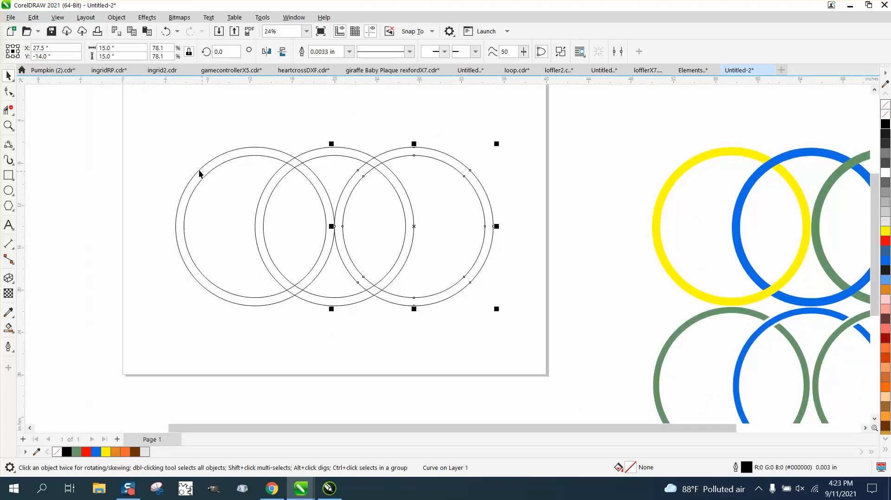
- Delete the crossing line segments at the ring overlaps with Virtual Segment Delete so the three rings interlock
click(9, 126)
click(325, 221)
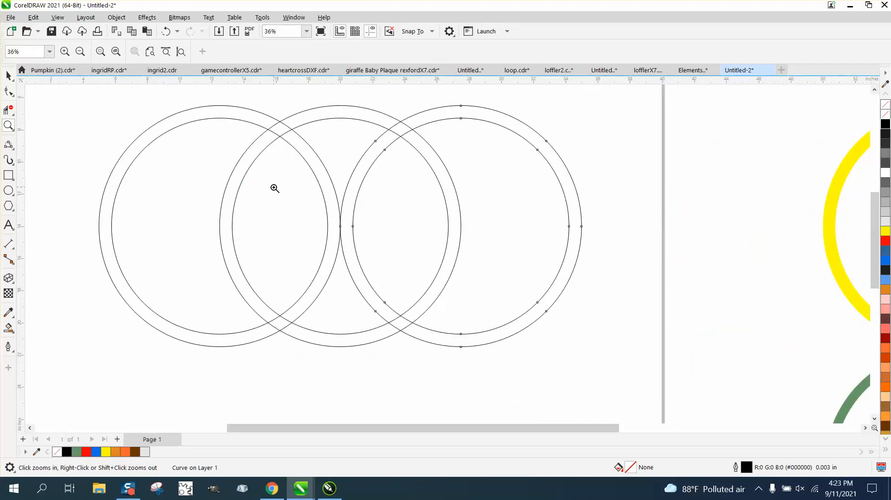
click(8, 109)
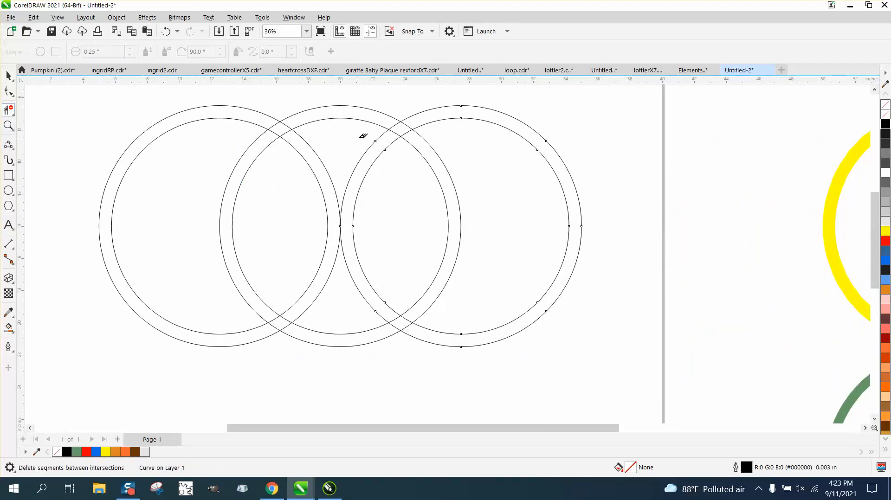
click(404, 128)
scroll(371, 139, down, 2)
scroll(367, 172, down, 1)
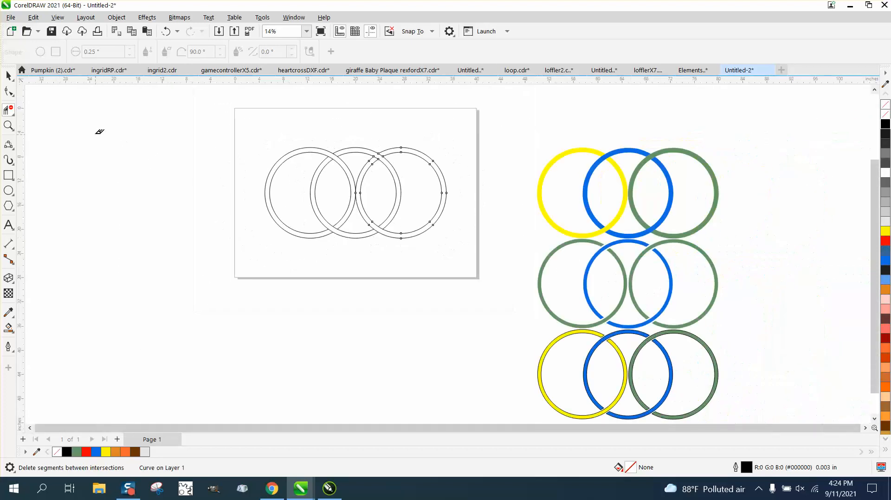
- Select the three interlocked rings, deselect them, and set the nudge distance to 32 inches
click(8, 76)
drag(219, 118, 500, 282)
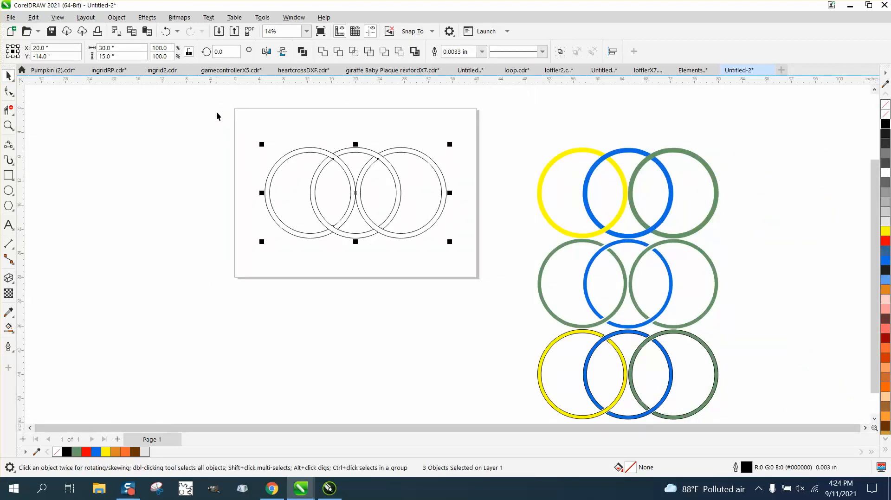
key(Escape)
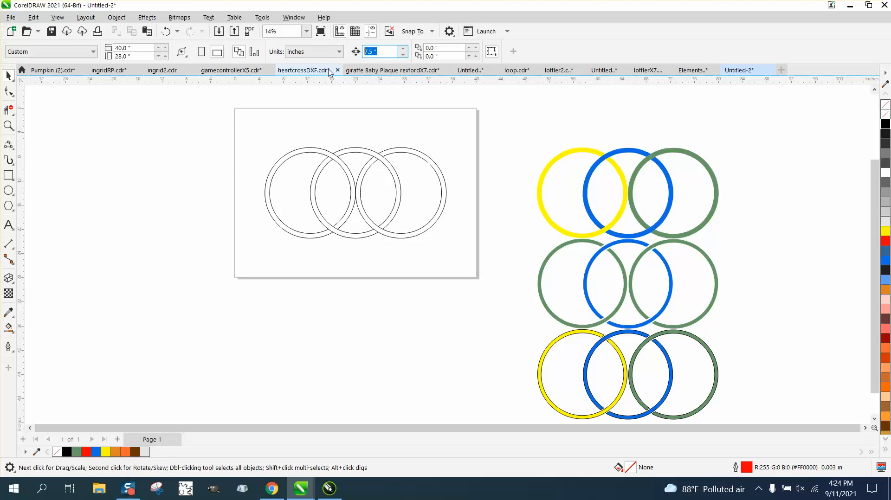
text(32)
- Smart Fill the right ring with green and no outline, and nudge the filled shape 32 inches left
click(8, 327)
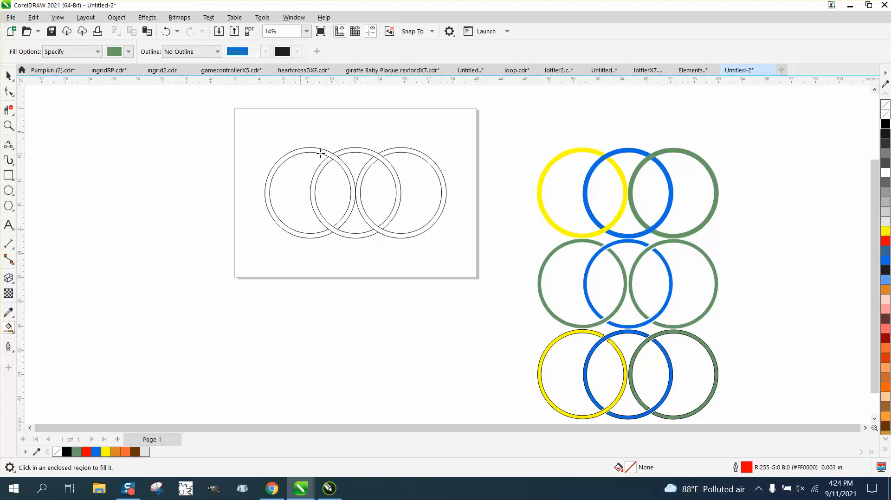
click(416, 154)
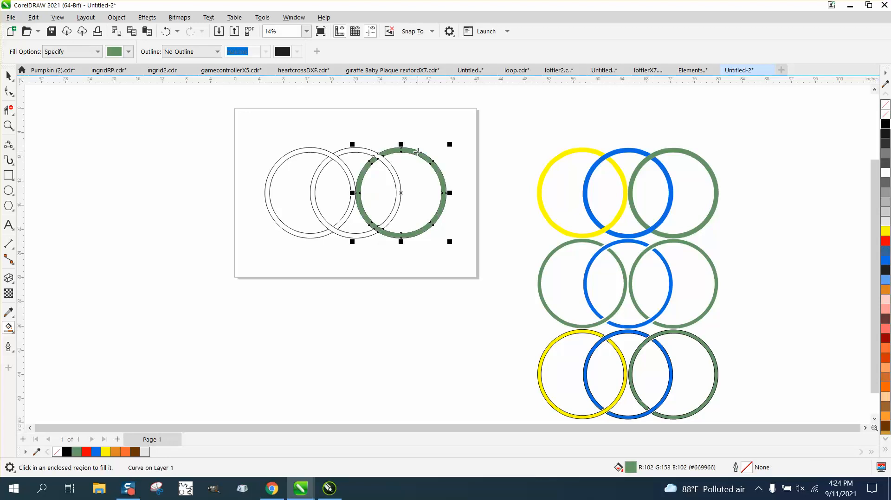
key(Left)
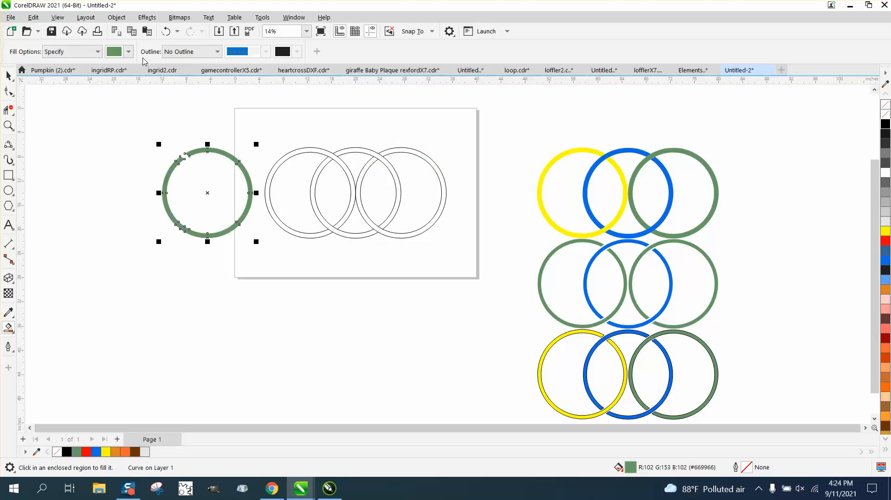
- Smart Fill both parts of the middle ring, move each 32 inches left, and recolor them yellow
click(374, 154)
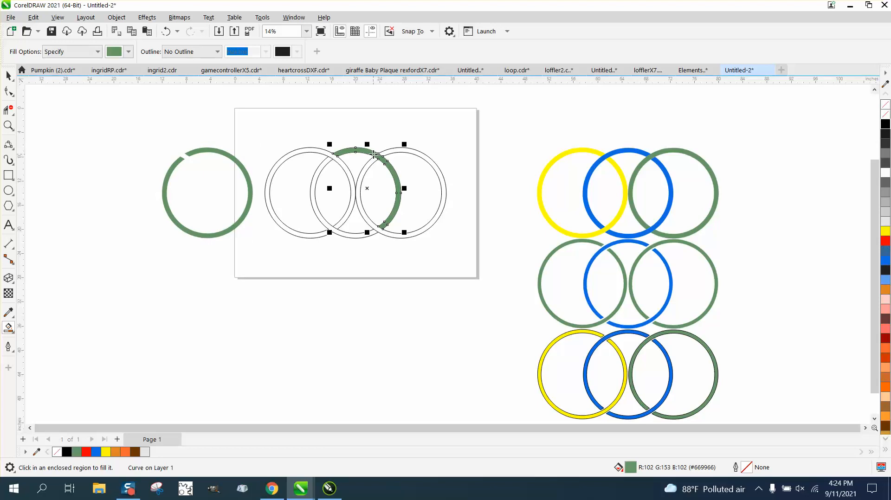
drag(374, 154, 180, 154)
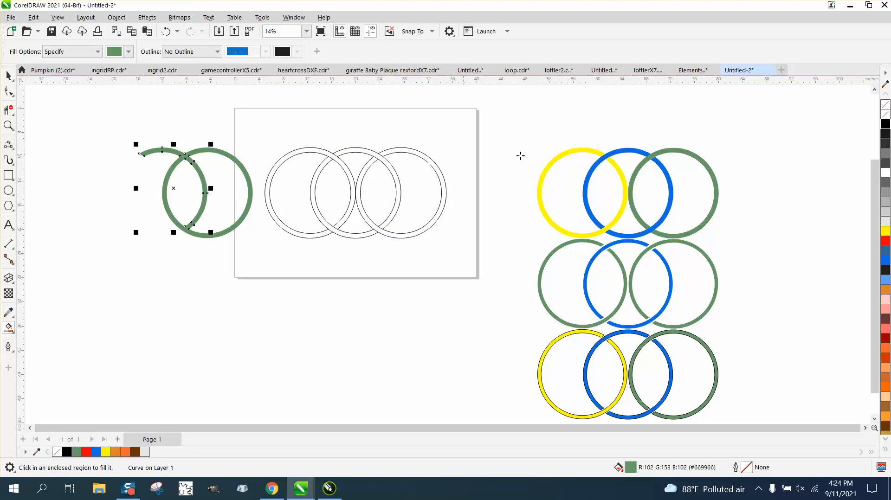
click(885, 232)
click(365, 238)
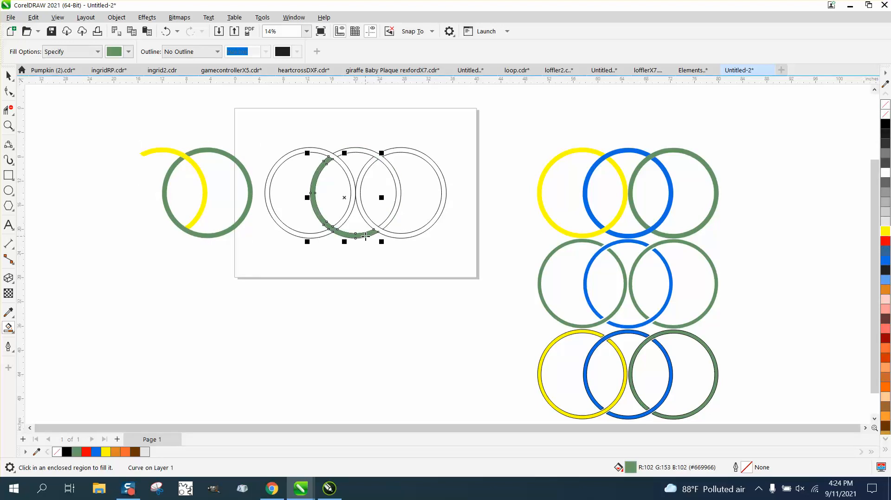
key(ctrl+r)
click(884, 232)
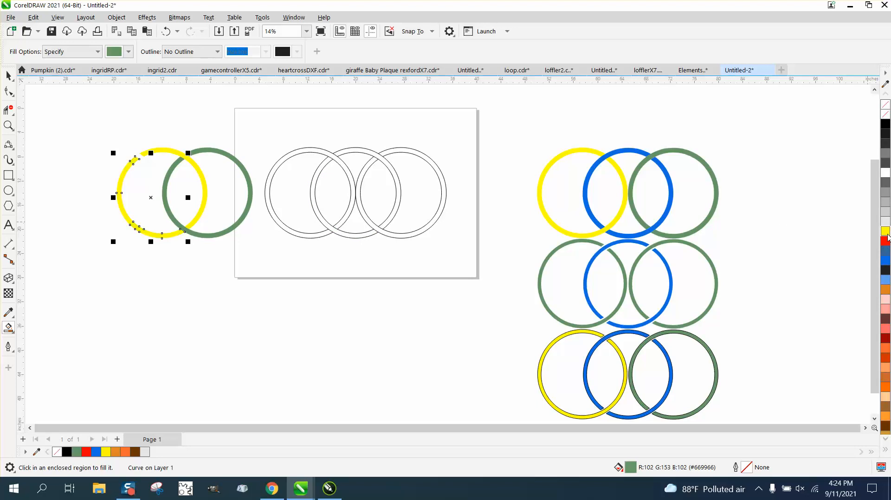
- Smart Fill the left outlined ring, nudge the filled shape 32 inches left, and recolor it blue
click(305, 158)
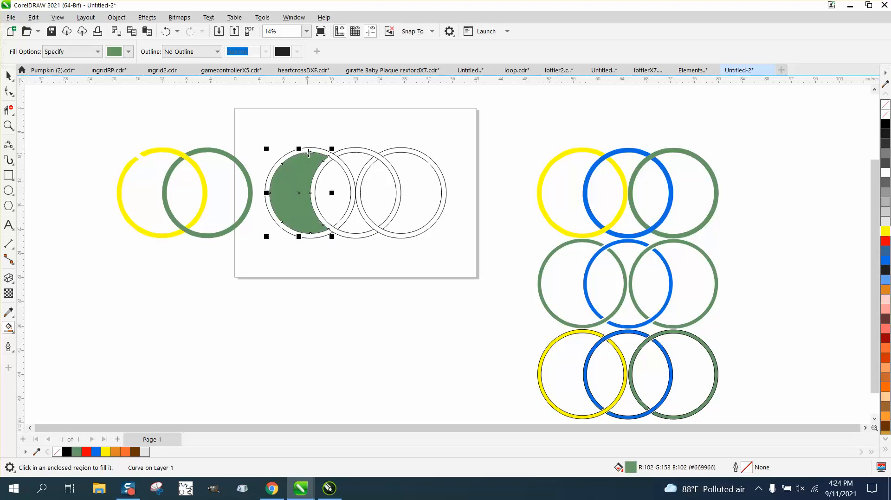
click(166, 31)
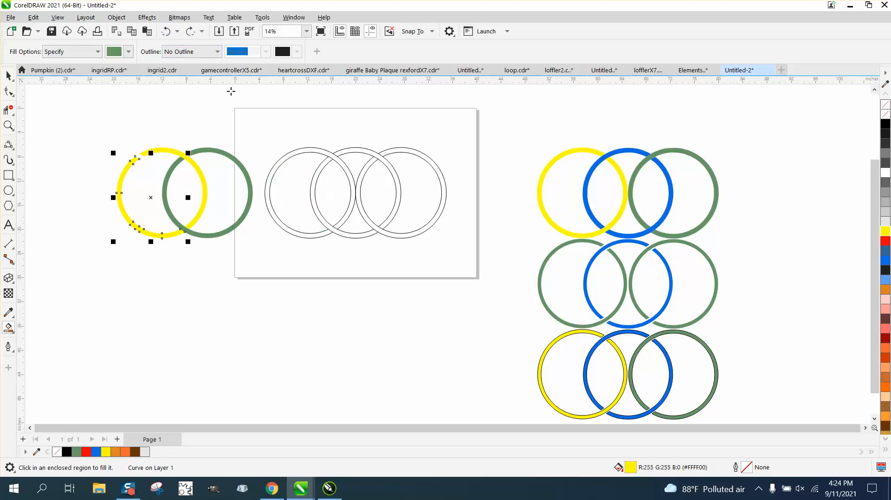
click(308, 153)
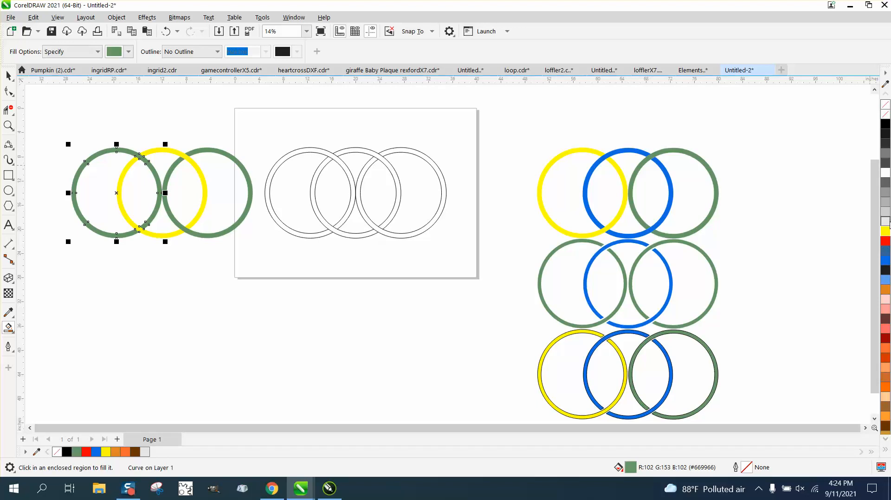
click(885, 264)
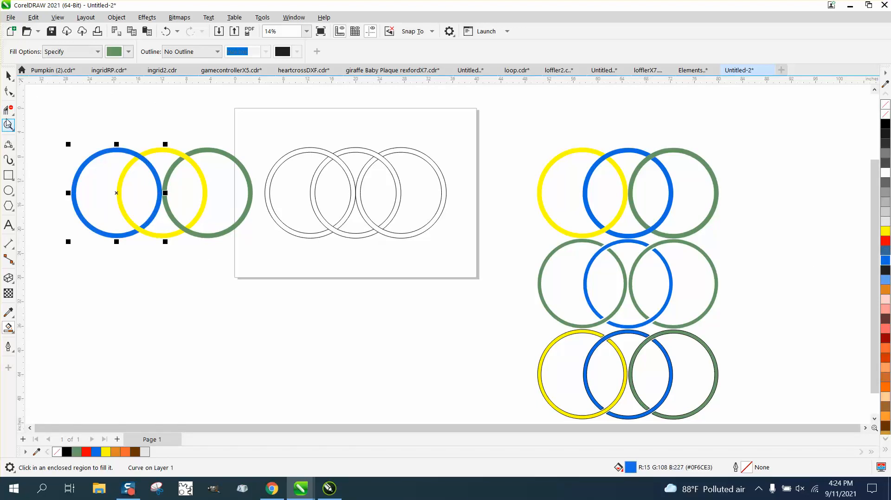
- Copy the three colored rings 32 inches straight down, and give the copy no fill and a black outline
click(8, 125)
drag(69, 132, 303, 249)
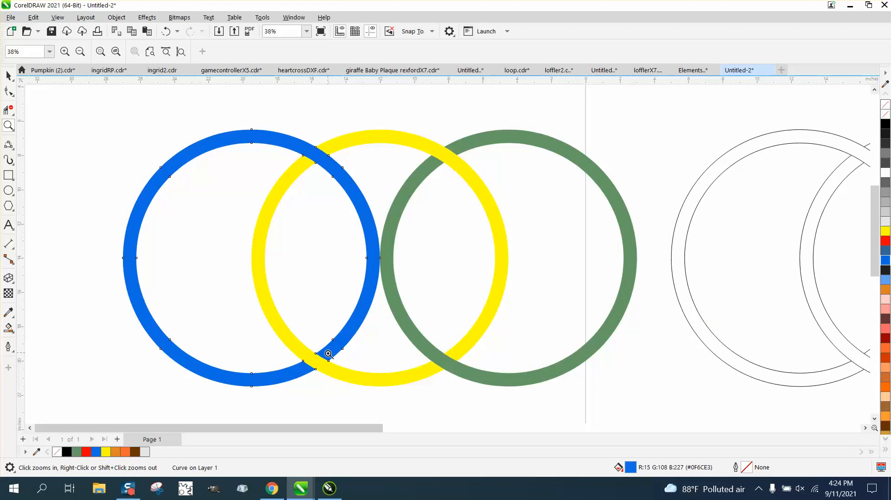
scroll(136, 160, down, 3)
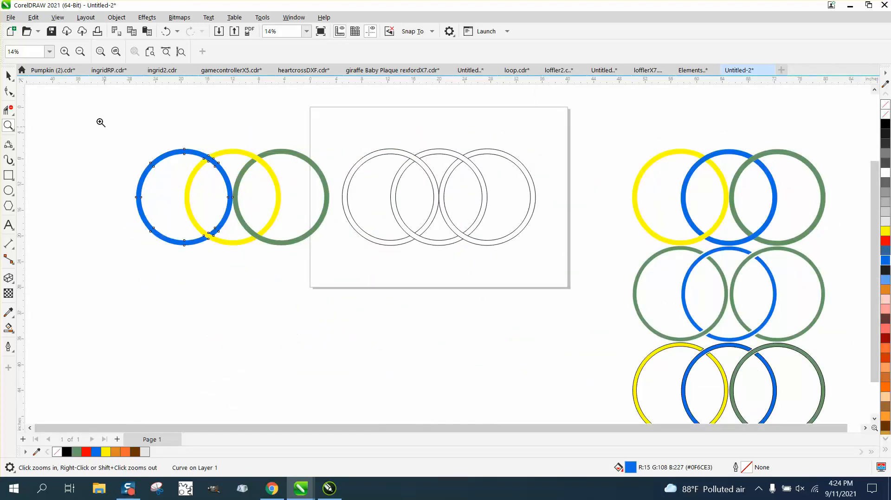
click(8, 75)
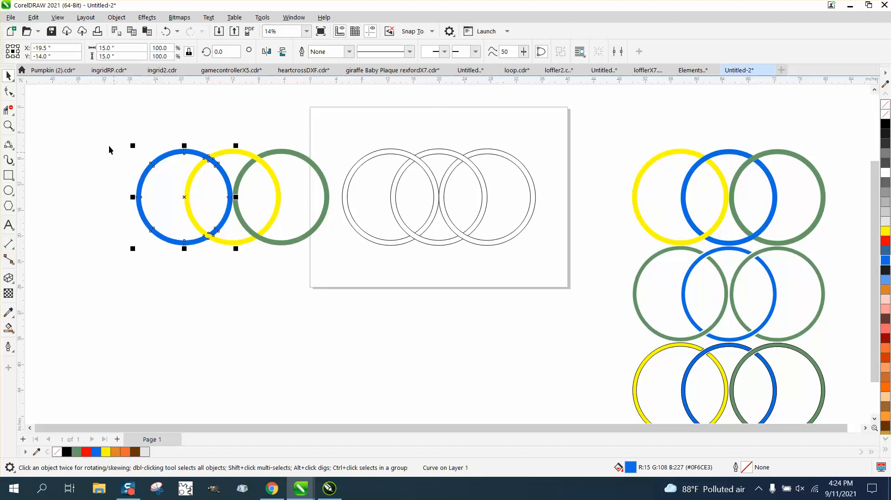
drag(99, 133, 349, 276)
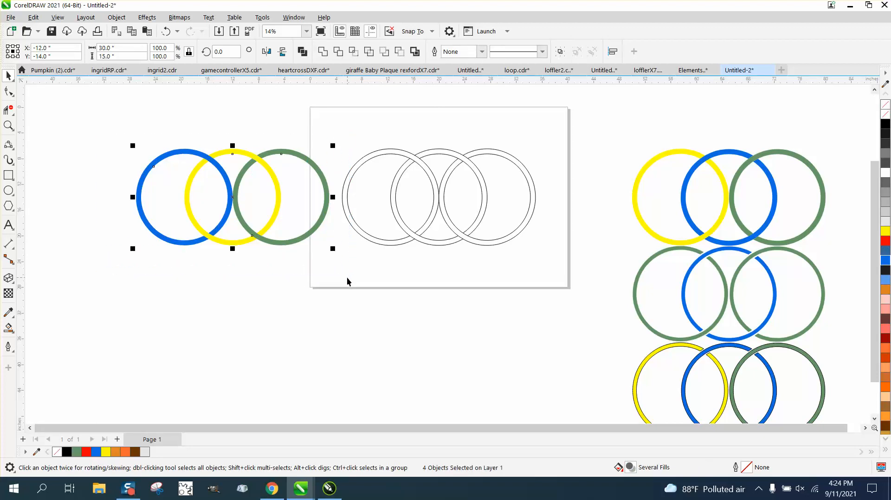
key(ctrl+d)
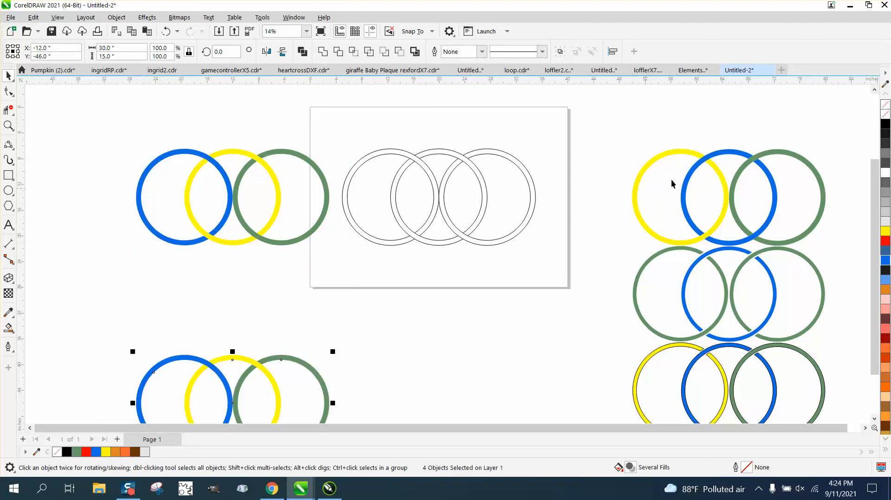
click(885, 105)
right_click(885, 123)
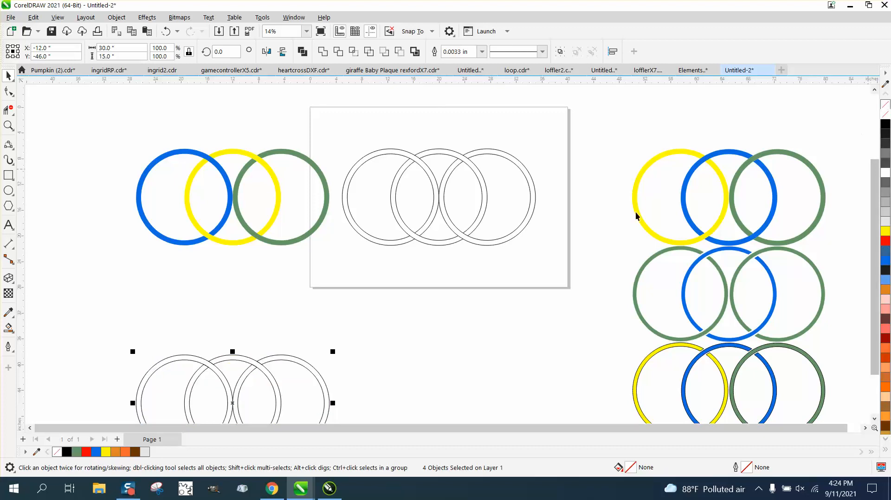
- Move the right-hand part of the lower outlined middle ring up by about 12 inches, and undo the move
scroll(178, 270, down, 1)
scroll(178, 270, down, 1)
click(222, 327)
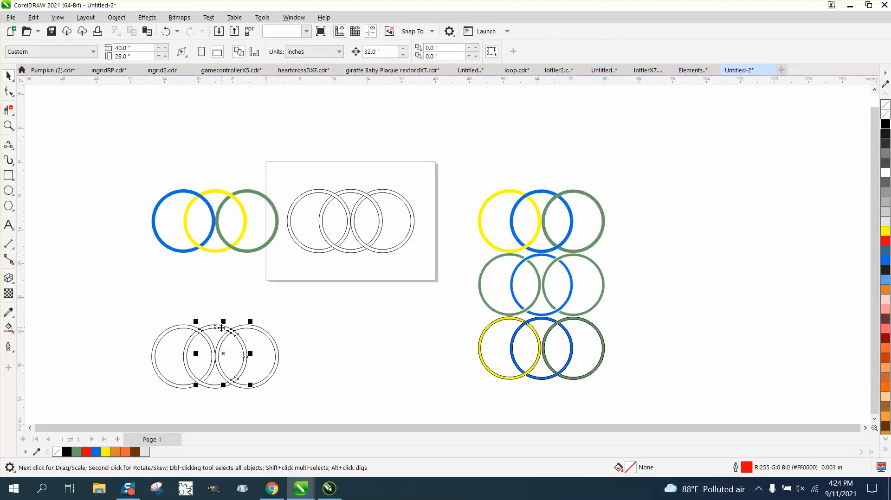
drag(221, 327, 221, 278)
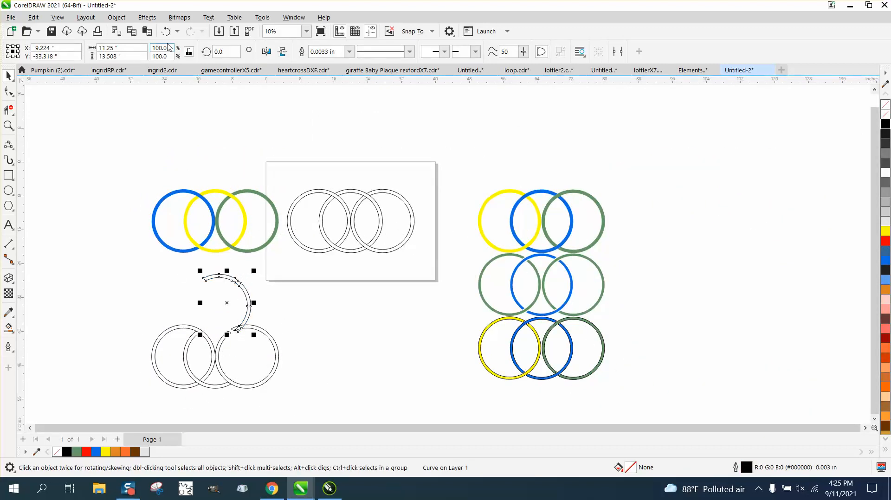
click(165, 32)
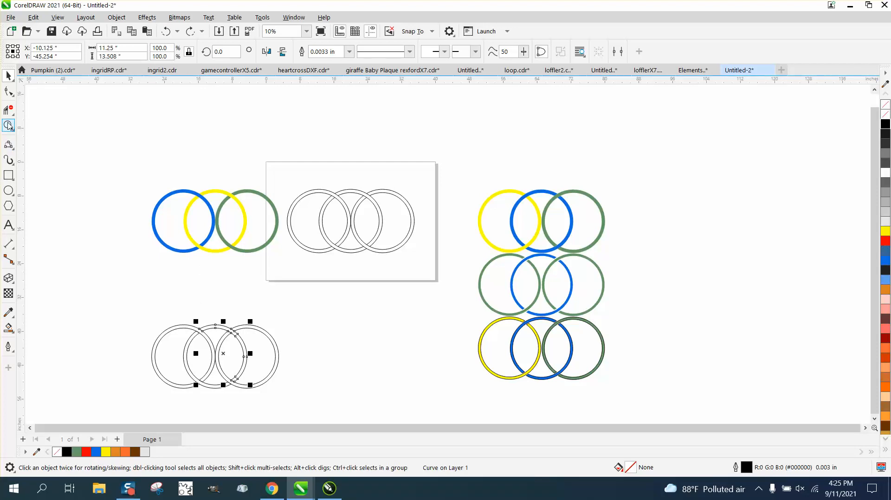
- Apply an inside contour of 1 step with a 0.1-inch offset to the larger right-hand part of the lower middle ring
click(8, 125)
drag(134, 293, 351, 387)
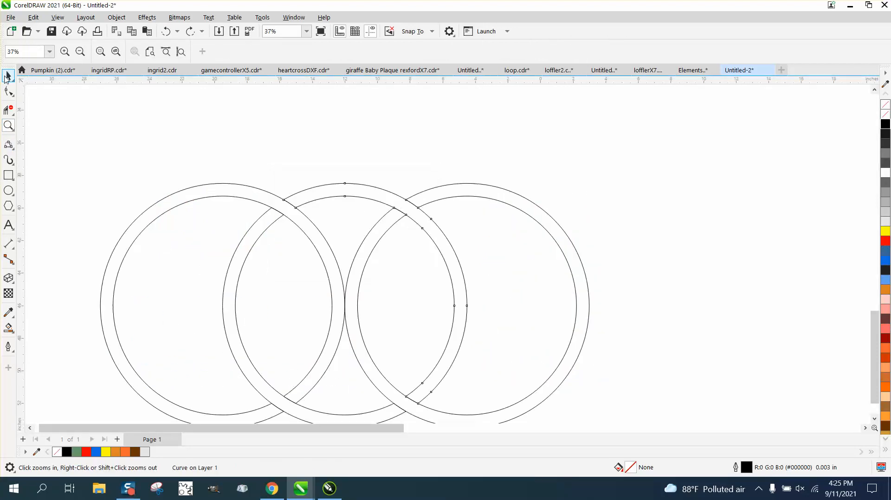
click(8, 75)
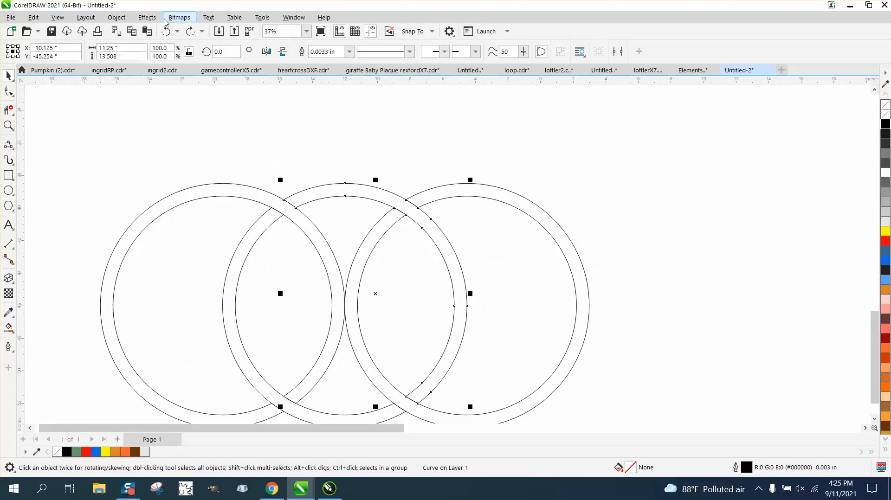
click(147, 19)
click(165, 265)
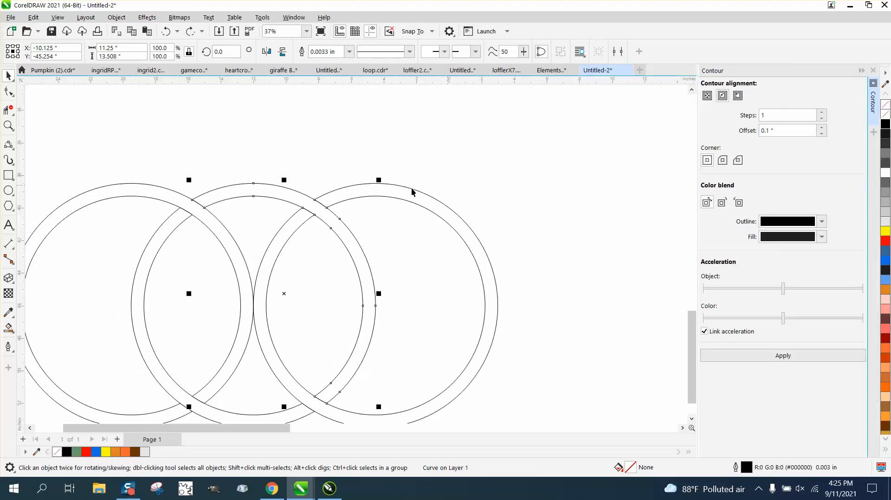
scroll(319, 212, down, 2)
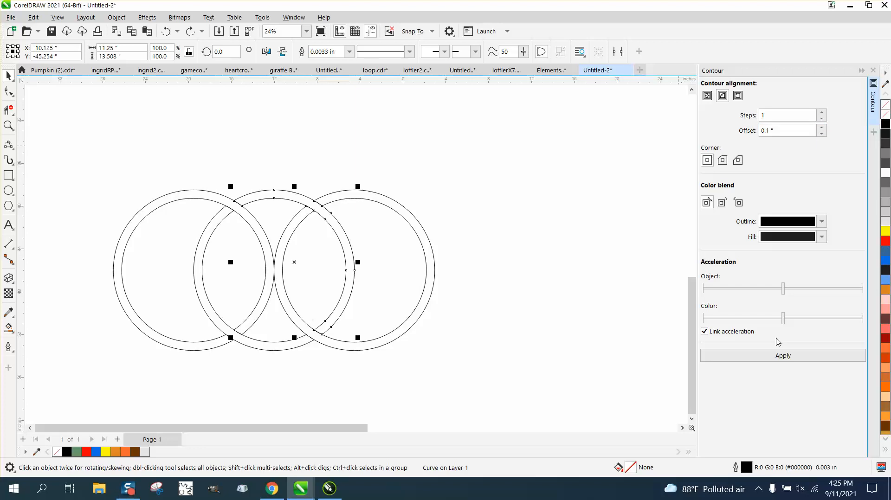
click(783, 356)
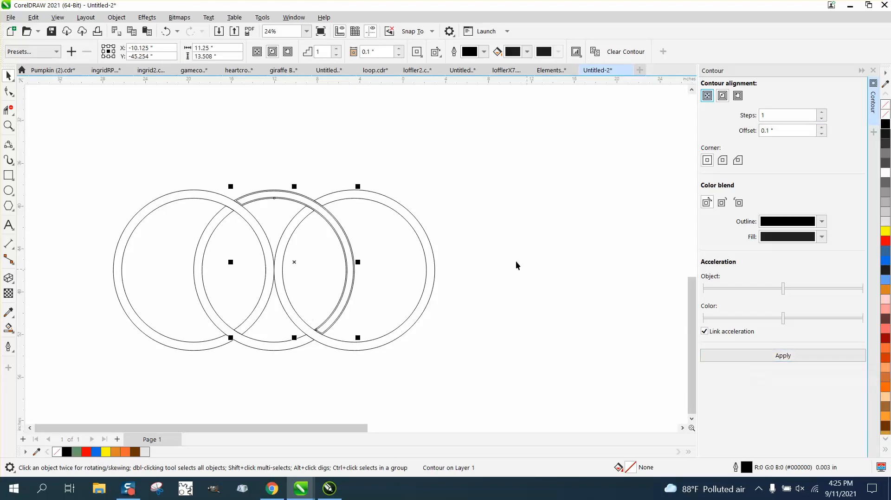
- Apply the same 1-step, 0.1-inch inside contour to the right ring, the remaining part of the middle ring, and the left ring
click(384, 205)
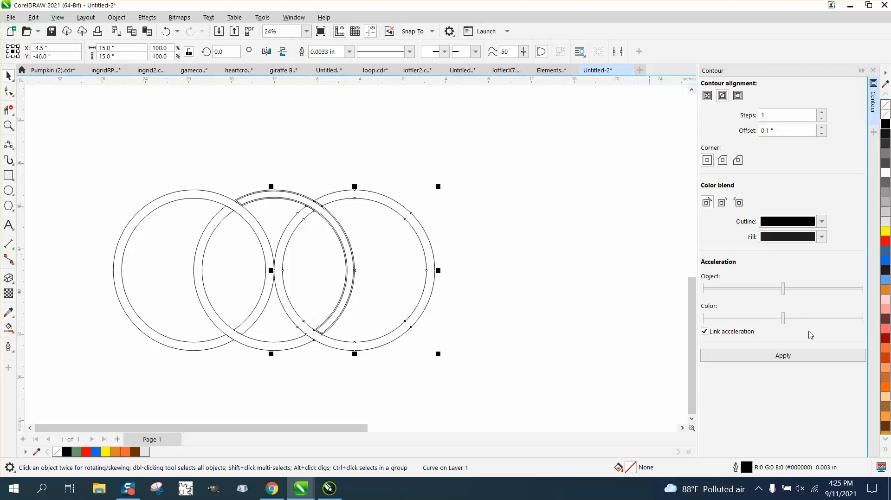
click(792, 356)
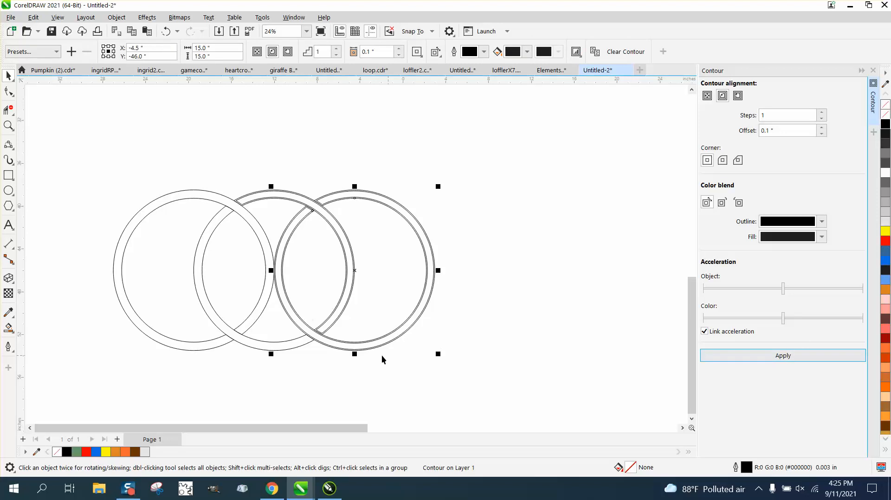
click(296, 347)
click(798, 358)
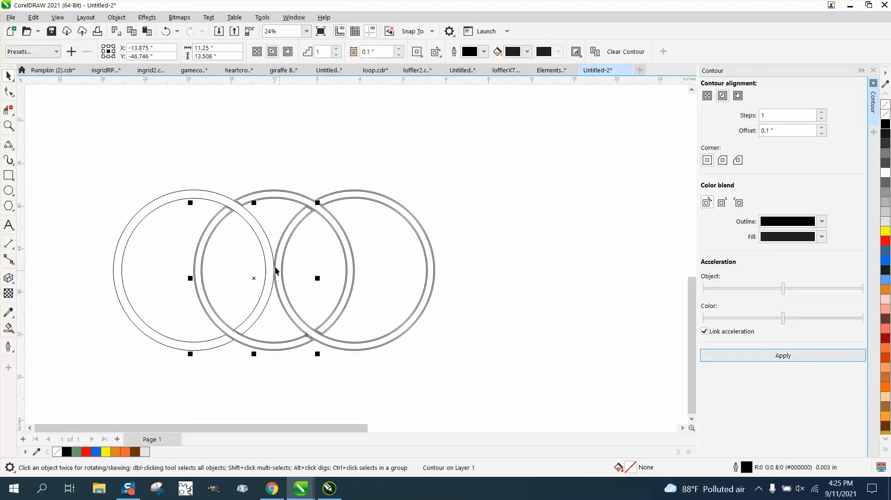
click(262, 238)
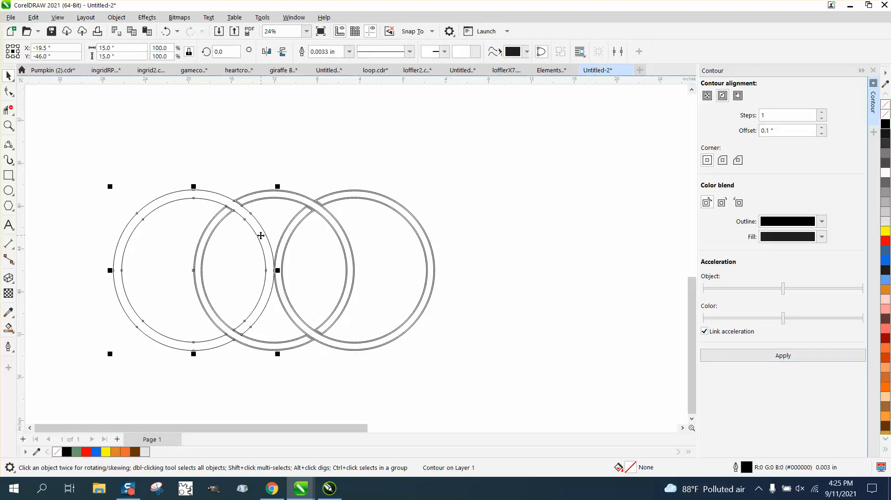
click(797, 358)
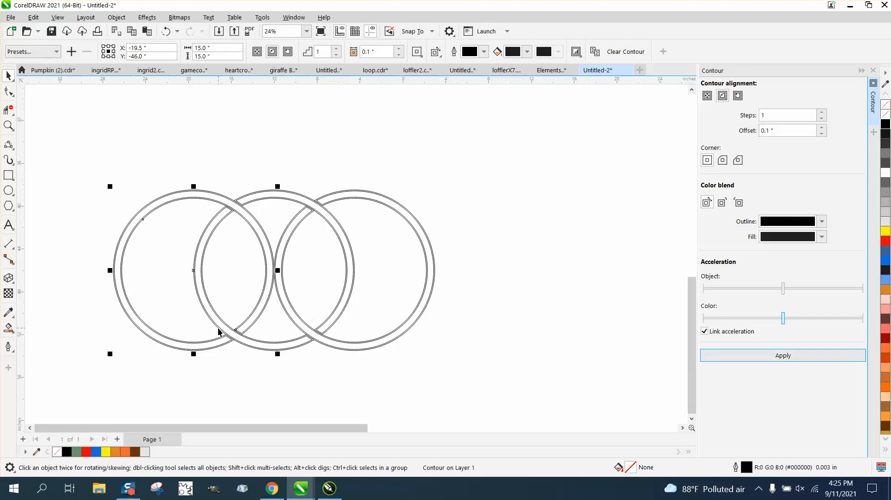
- Smart Fill the inner band of the contoured left ring with green, and nudge the fill 32 inches up onto the blue ring
click(8, 327)
click(163, 199)
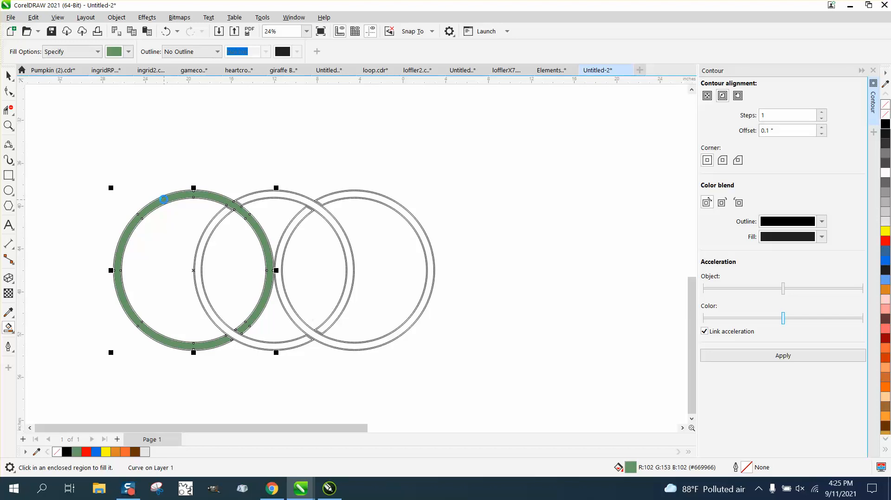
key(ctrl+z)
click(256, 192)
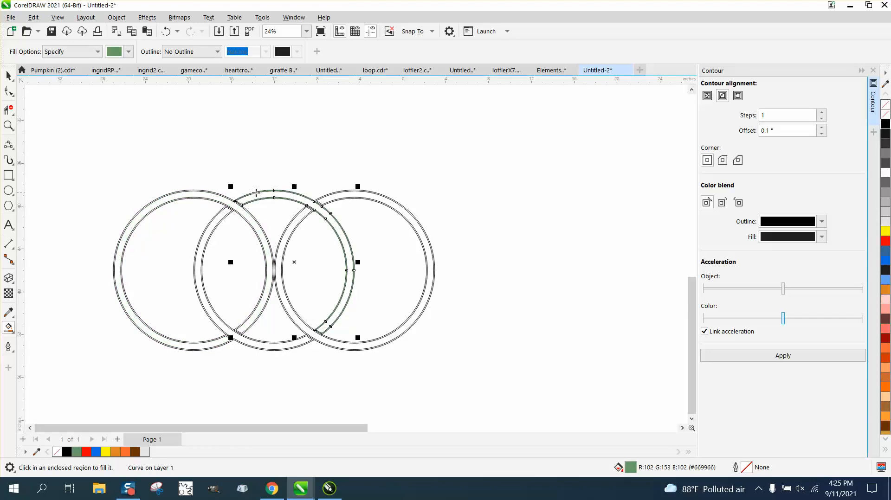
key(ctrl+z)
click(166, 31)
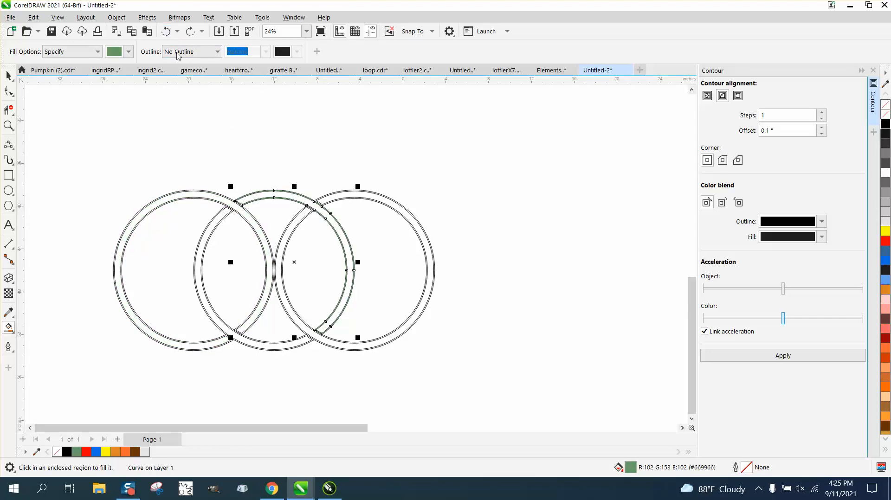
click(165, 31)
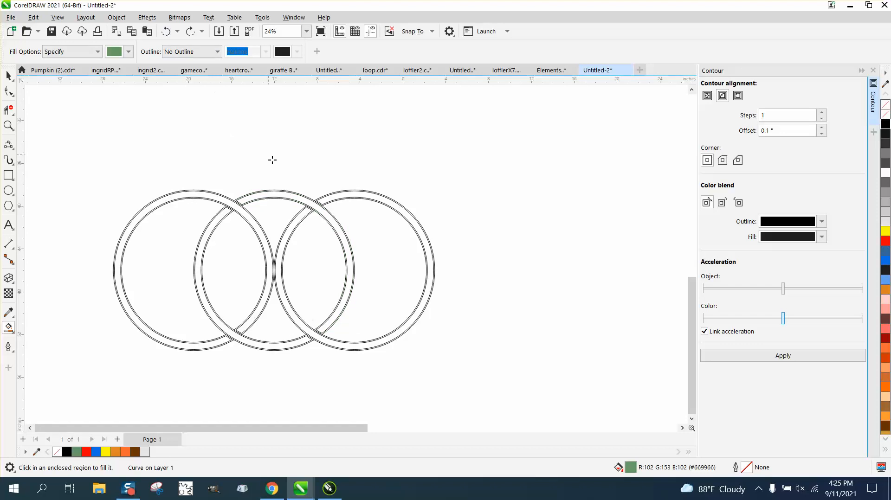
- Smart Fill the inner bands of the contoured middle and right rings with green, and nudge each fill 32 inches up onto the colored rings
click(283, 198)
key(ctrl+z)
click(289, 348)
- Give all pieces of the three colored rings and their green inner bands a black outline 0.03125 inches wide
scroll(417, 364, down, 2)
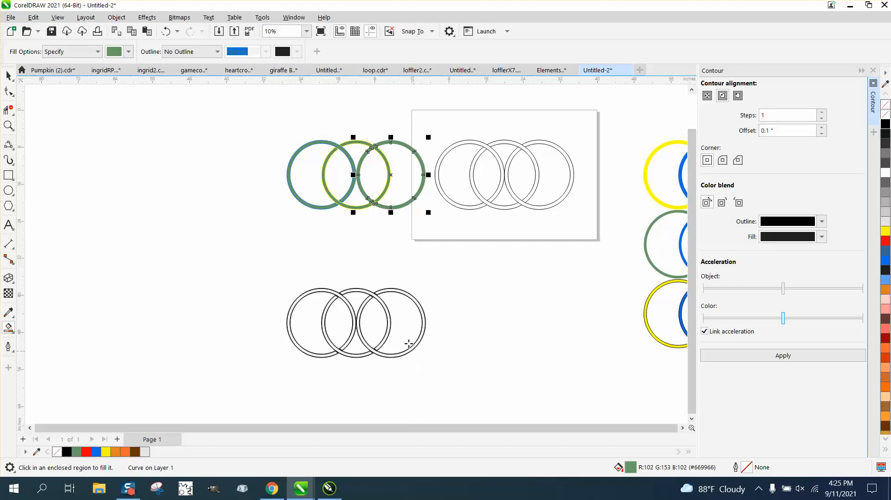
click(9, 126)
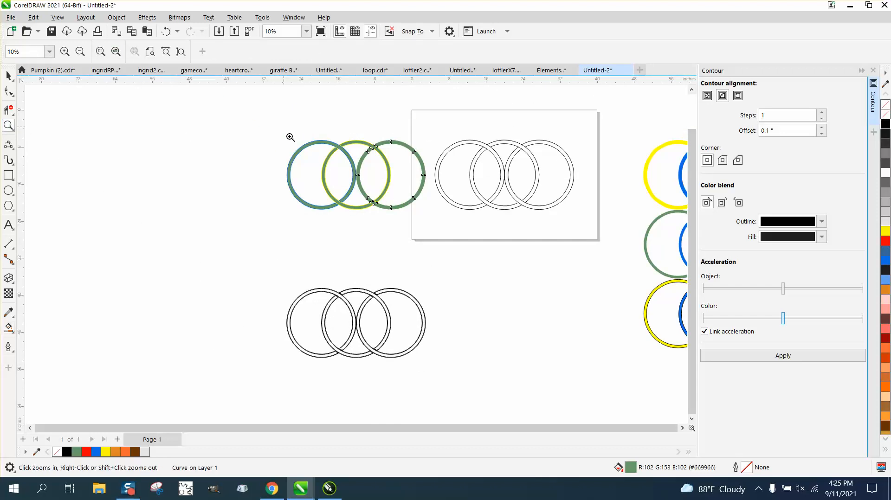
drag(286, 132, 456, 244)
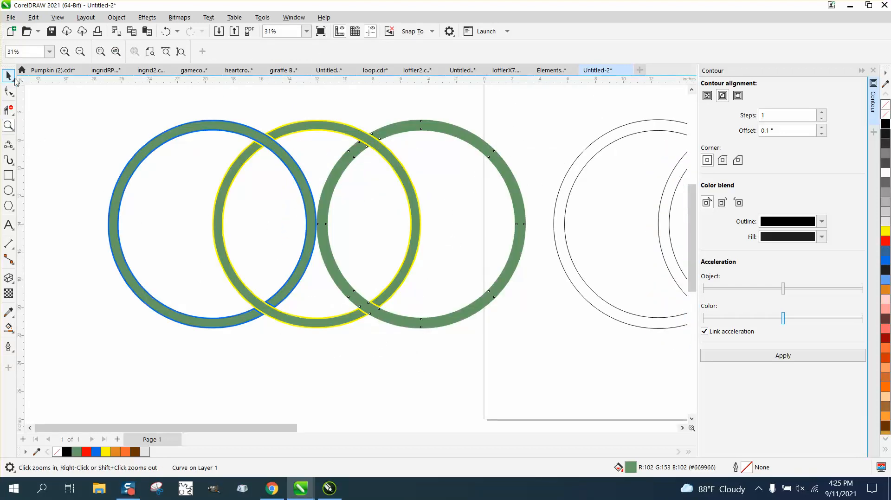
click(9, 76)
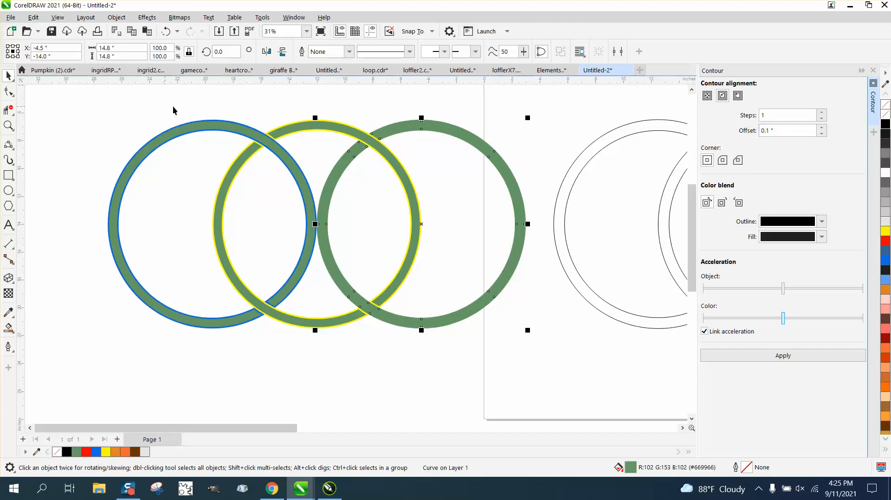
drag(80, 99, 330, 310)
drag(553, 365, 555, 366)
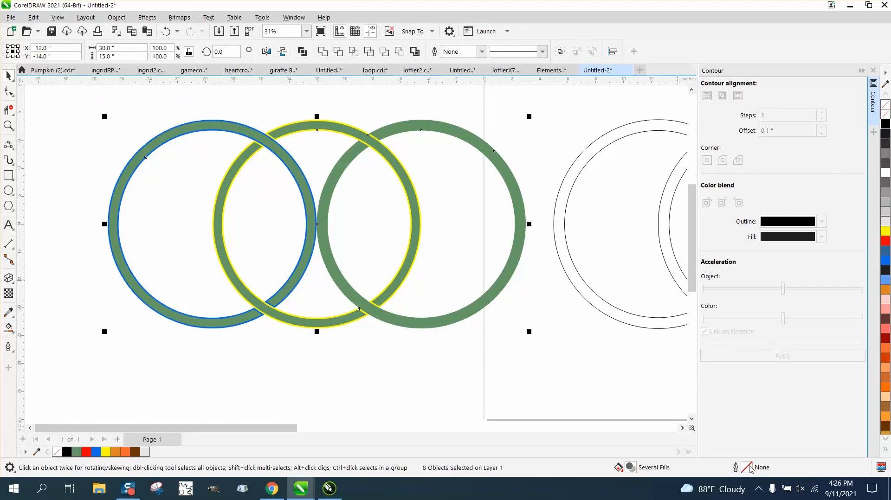
double_click(748, 468)
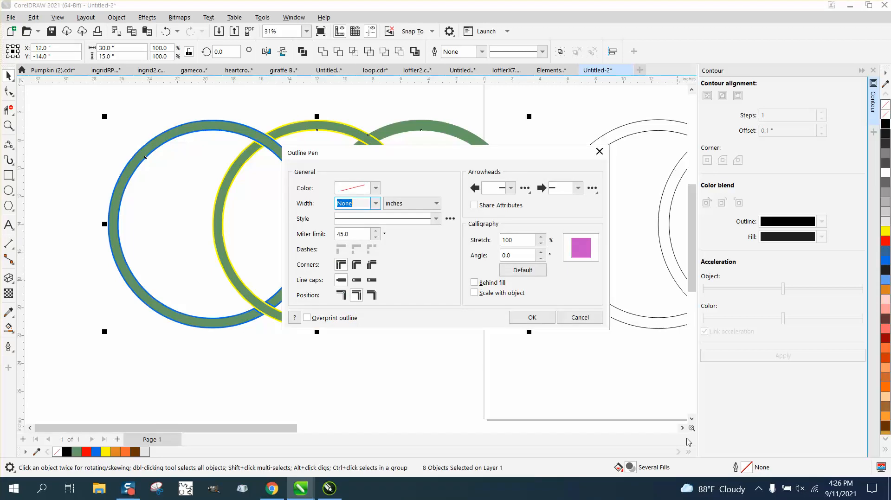
click(371, 191)
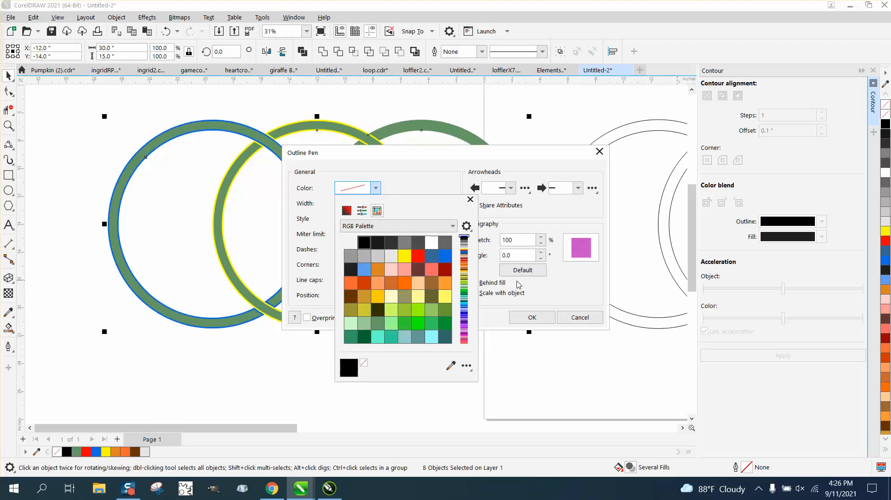
click(375, 189)
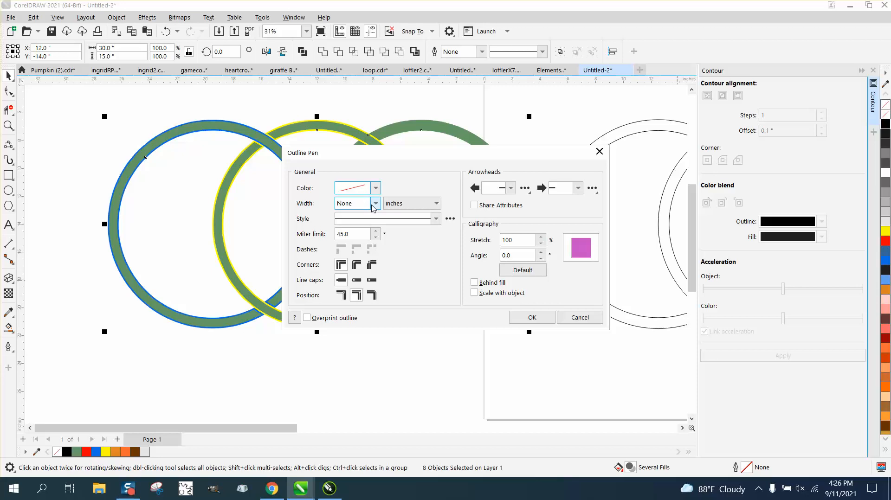
click(376, 203)
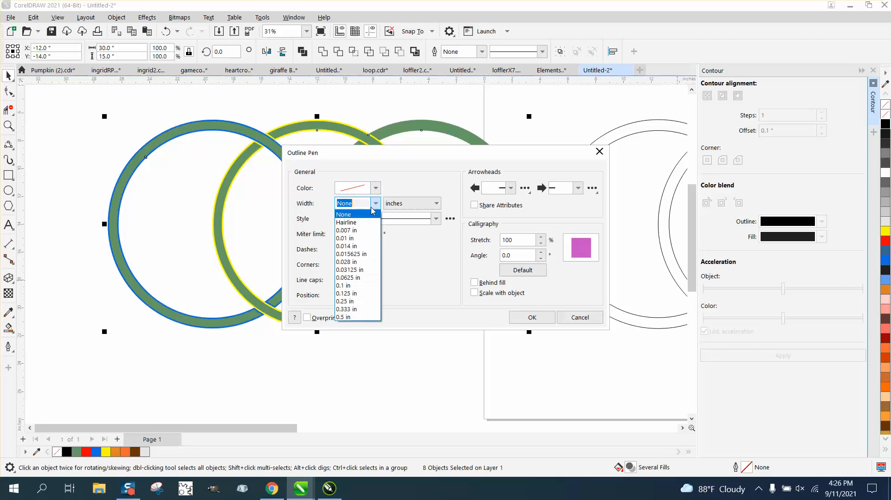
click(350, 286)
click(375, 204)
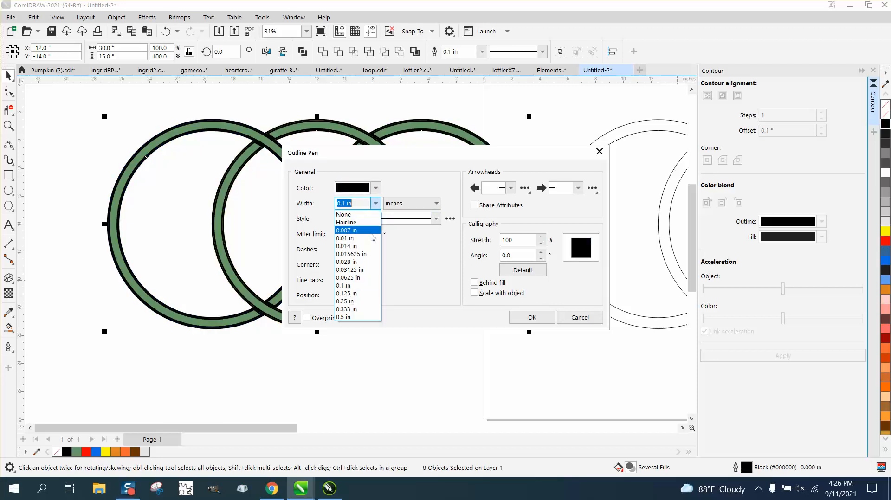
click(359, 271)
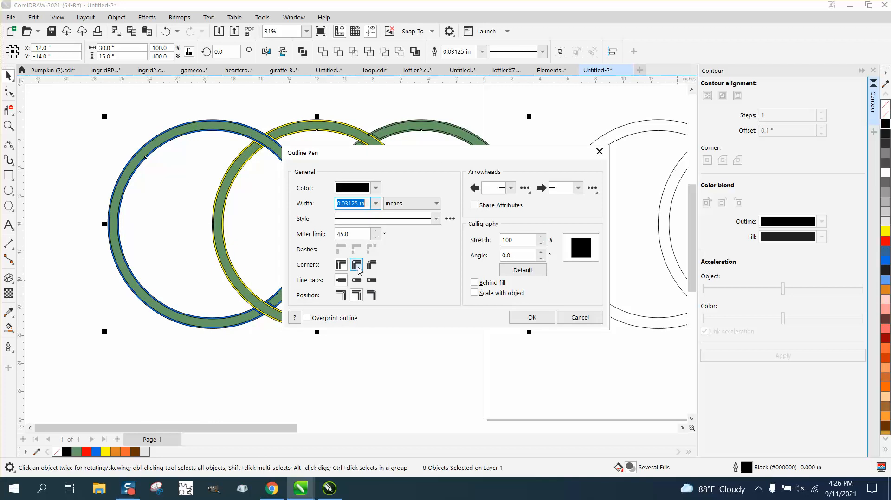
click(521, 318)
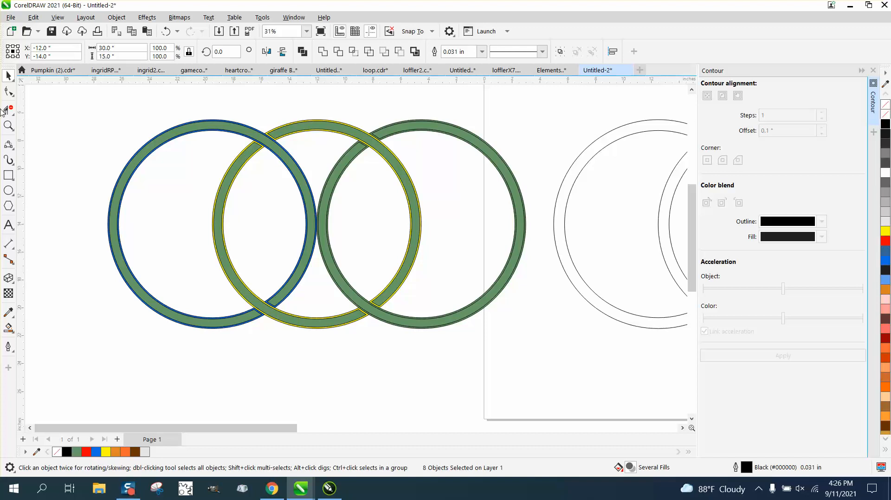
- Inspect the black outlines on the blue and yellow rings up close, and delete the whole set of outlined rings
click(183, 135)
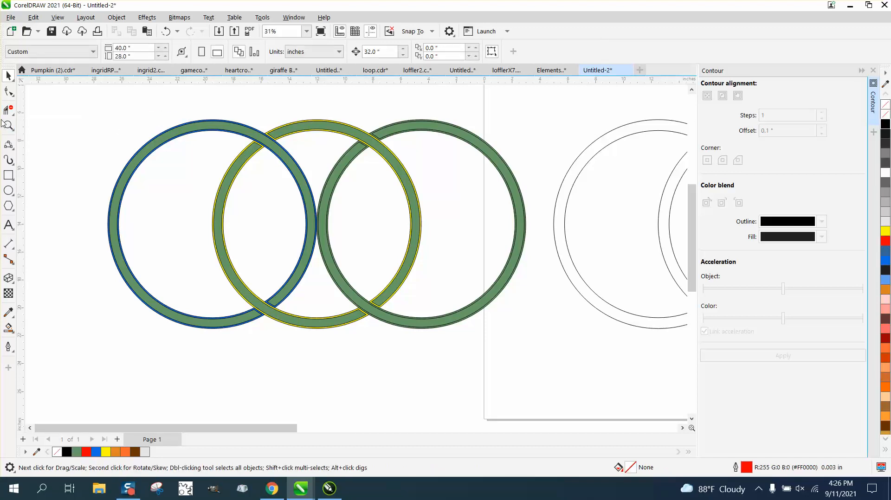
click(8, 125)
click(235, 148)
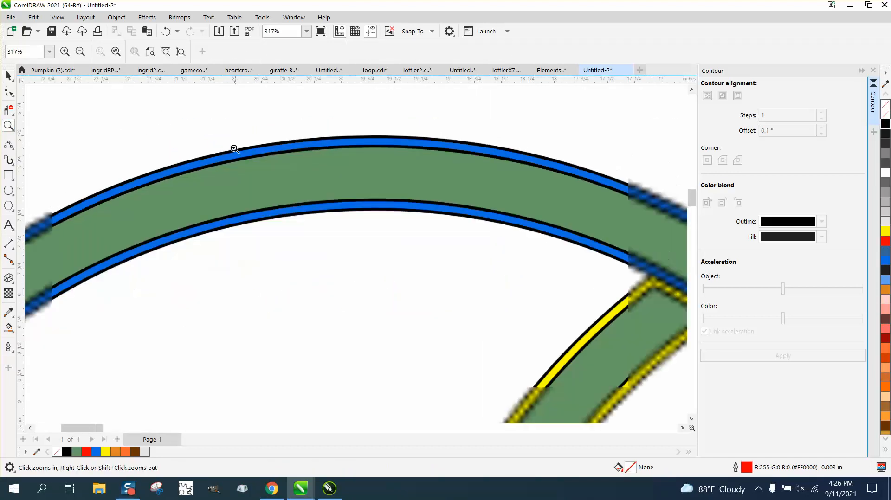
scroll(234, 148, down, 6)
key(space)
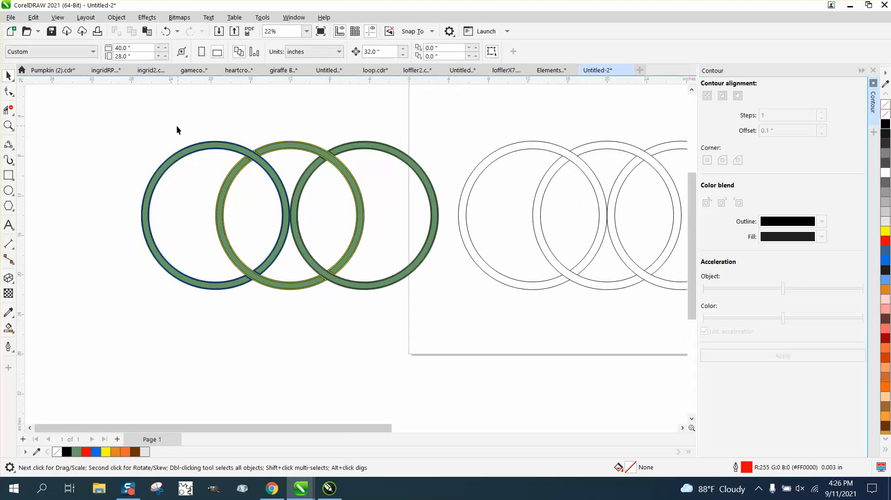
drag(483, 328, 475, 322)
key(Delete)
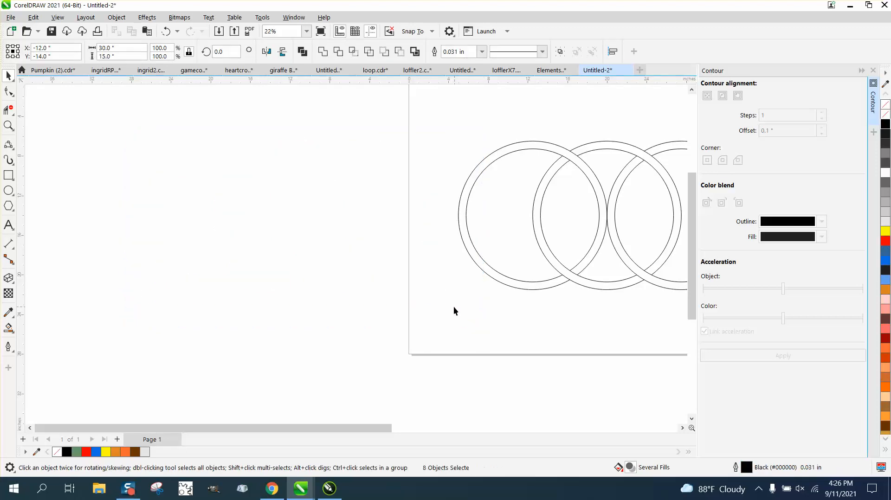
- Smart Fill the inner bands of the lower left ring and the middle ring's right-hand part with green, nudging each fill 32 inches up
scroll(297, 236, down, 2)
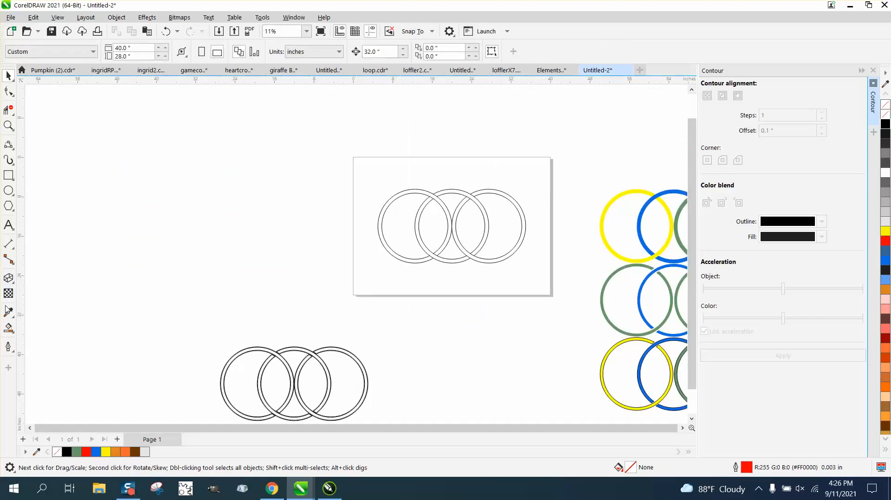
click(8, 328)
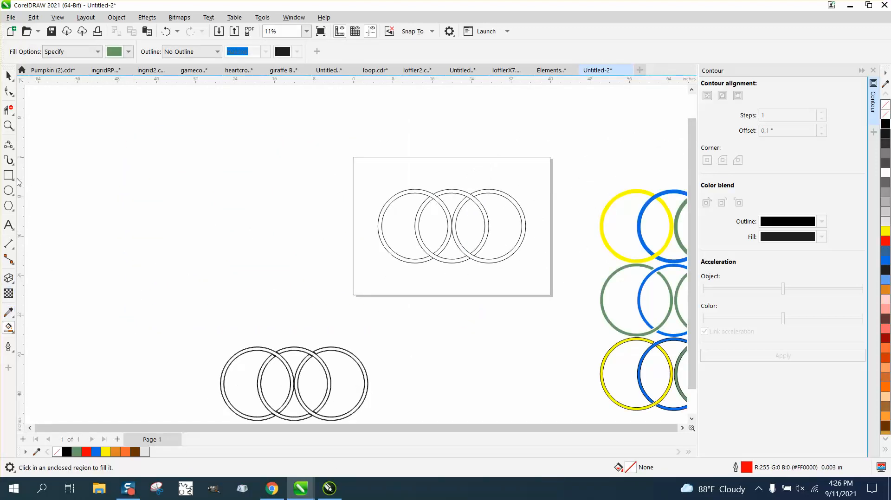
click(9, 126)
drag(190, 309, 398, 425)
click(9, 328)
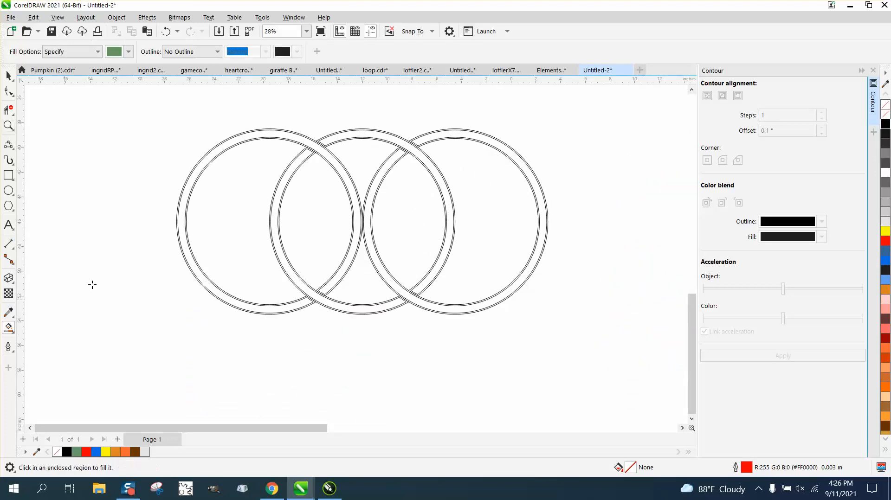
click(181, 243)
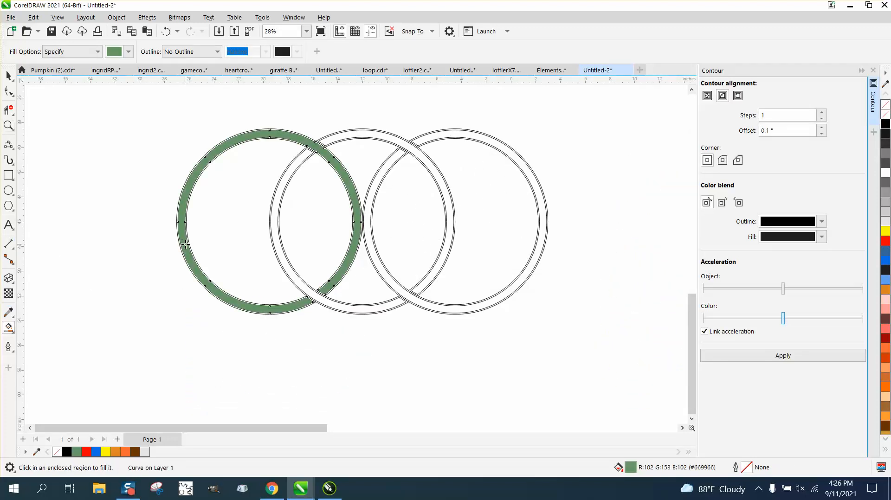
key(ctrl+z)
click(363, 133)
key(ctrl+z)
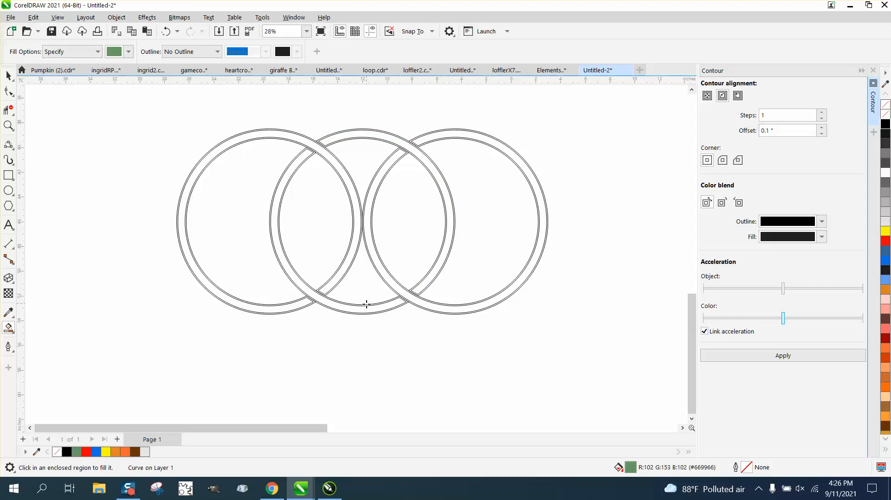
- Smart Fill the inner bands of the middle ring's remaining part and the right ring with green, nudging each fill 32 inches up
click(366, 305)
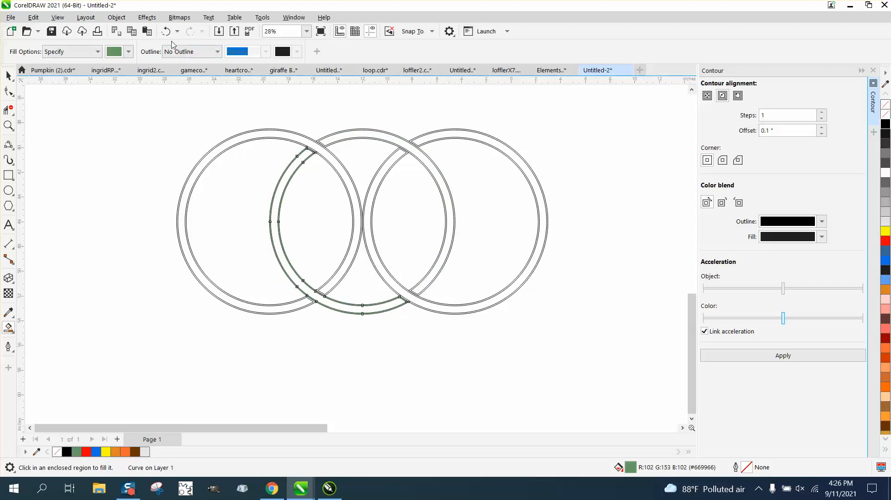
click(166, 31)
click(349, 309)
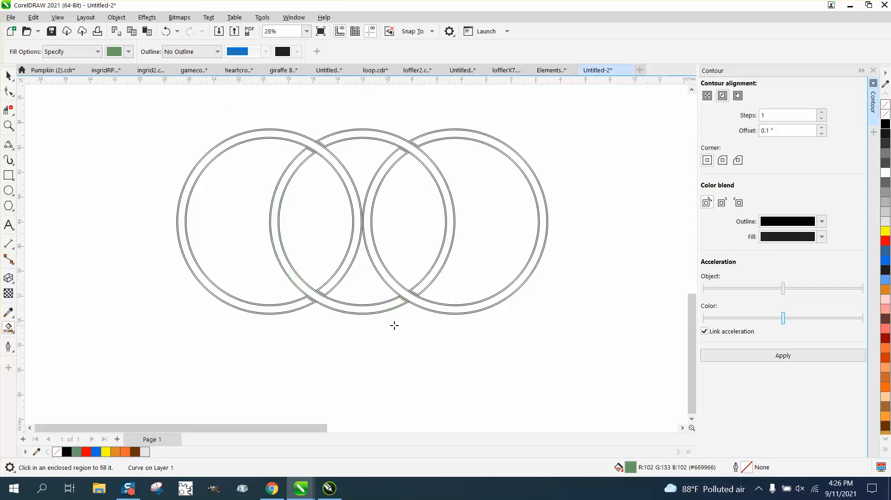
click(430, 310)
scroll(378, 388, down, 4)
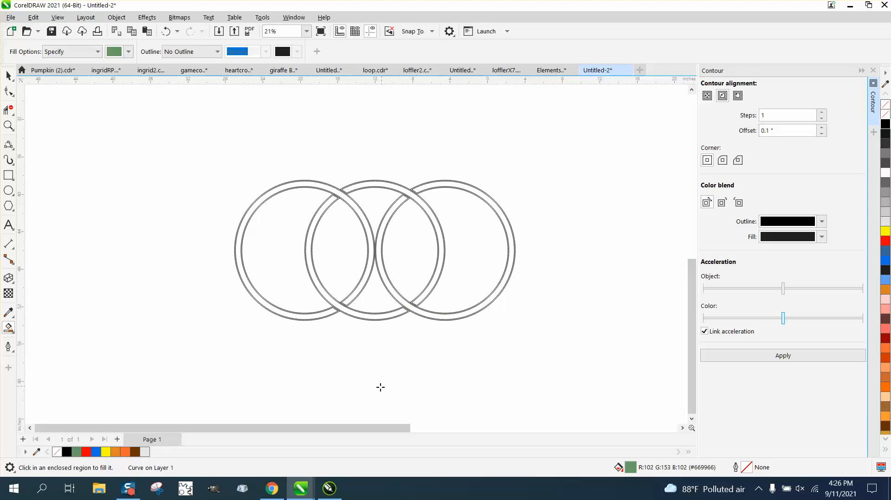
- Recolor the left ring of the new green set yellow and the larger right-hand part of its middle ring blue
click(8, 126)
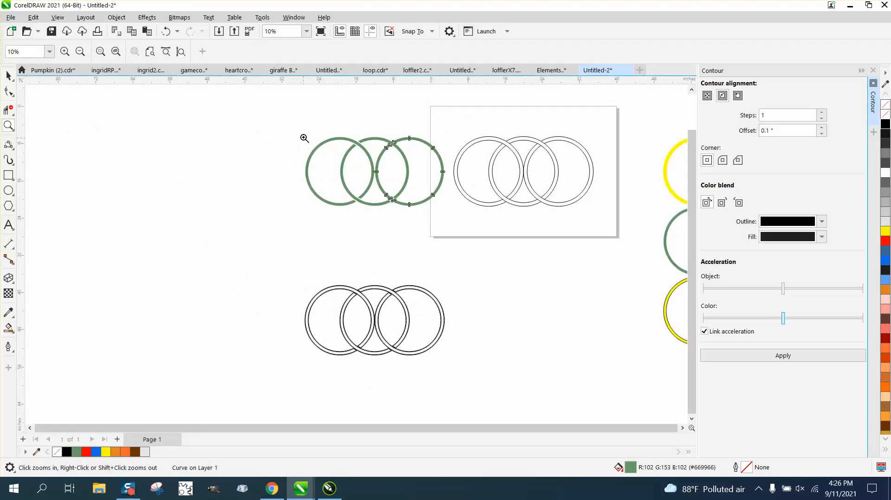
drag(299, 119, 455, 229)
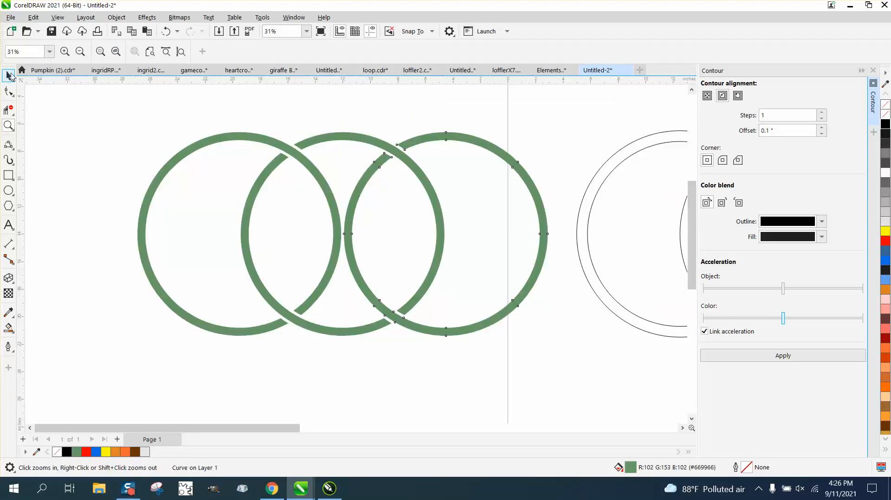
click(8, 76)
click(205, 150)
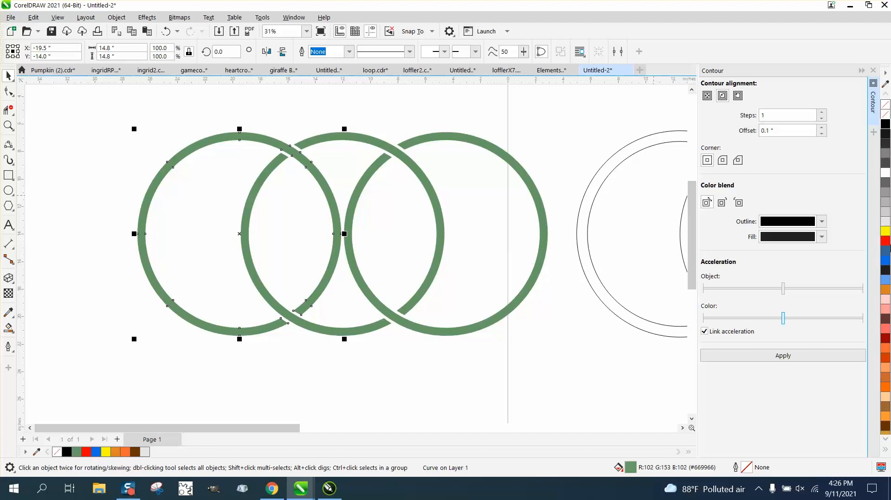
click(886, 231)
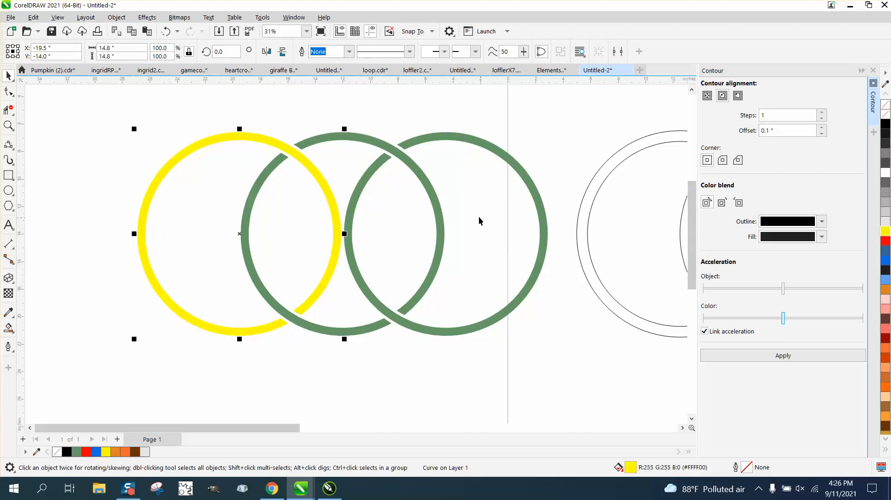
click(416, 178)
scroll(412, 182, down, 5)
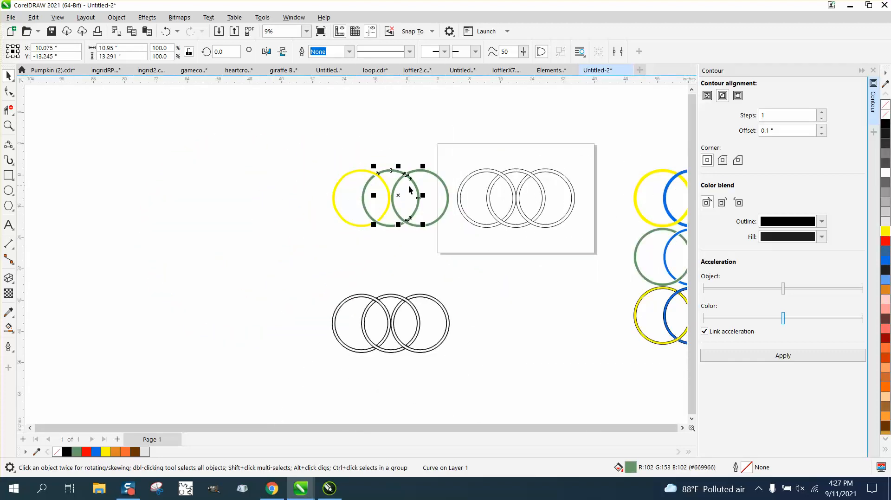
click(886, 262)
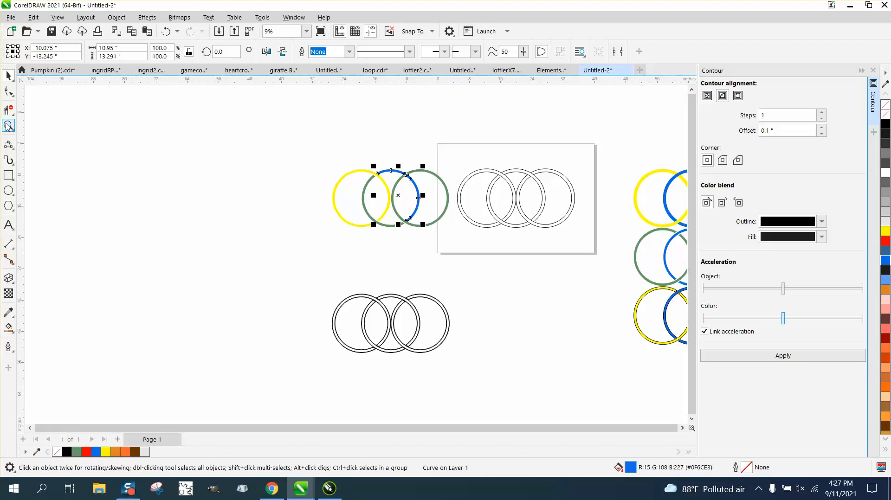
- Move all four pieces of the recolored ring set 32 inches right and 32 inches down, beside the contoured rings
click(9, 125)
drag(325, 158, 484, 254)
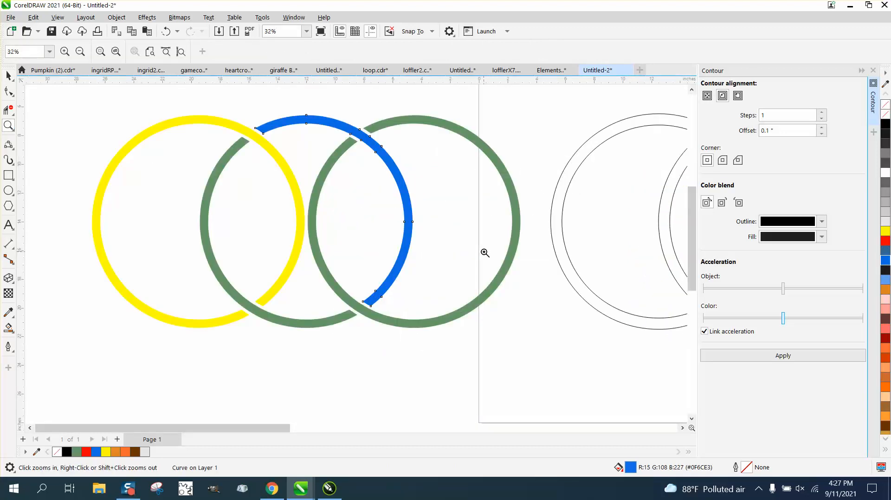
right_click(485, 253)
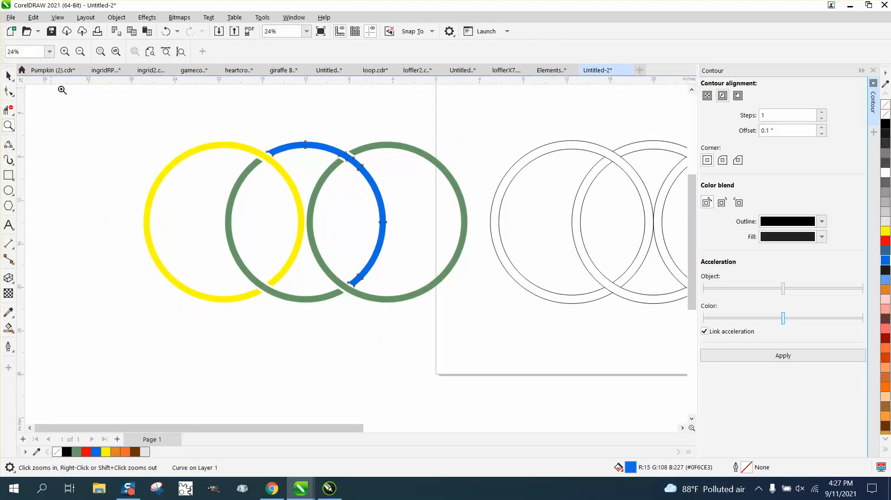
click(8, 75)
scroll(139, 108, down, 1)
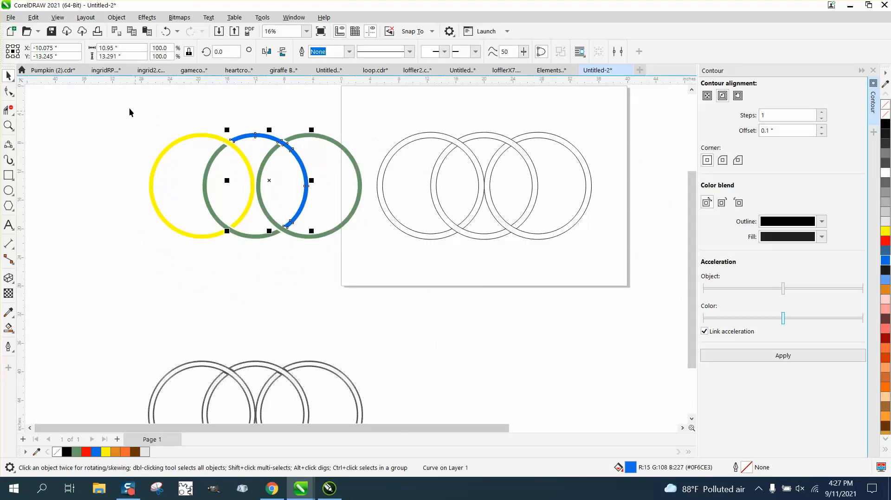
drag(129, 113, 384, 276)
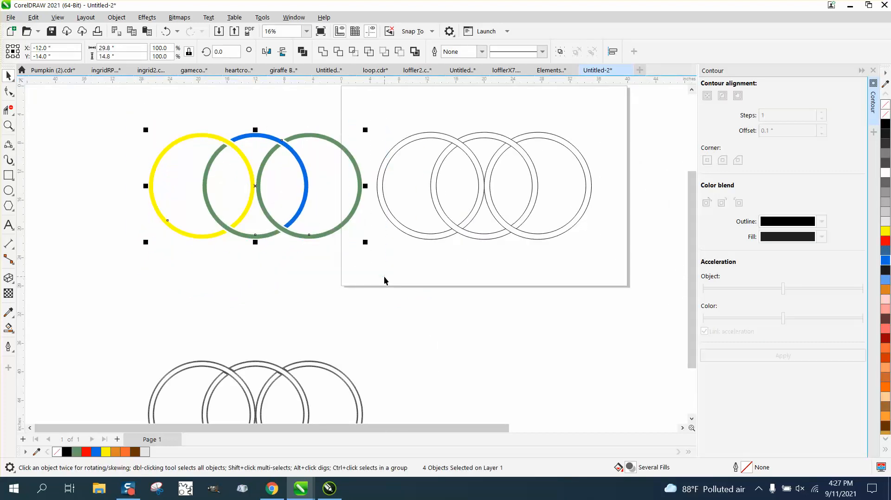
key(Right)
key(Down)
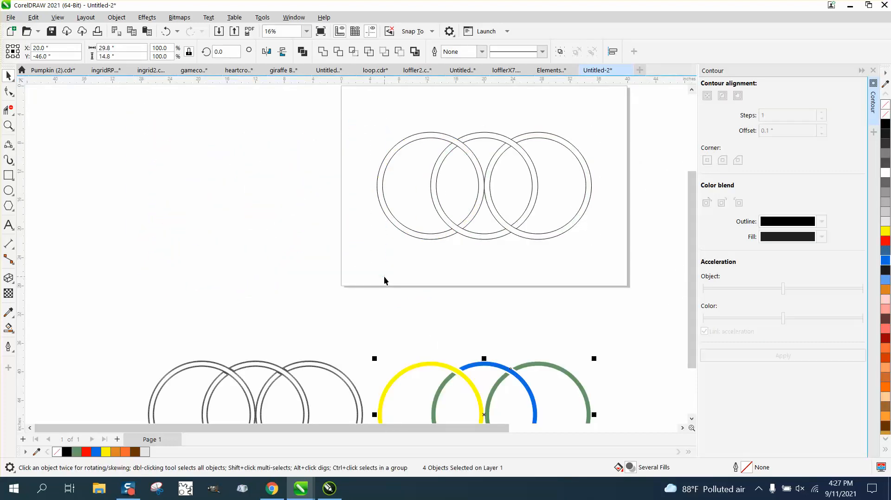
- Apply a 0.03125 in outline to the four pieces of the yellow, blue and green ring set below the page
scroll(361, 265, down, 1)
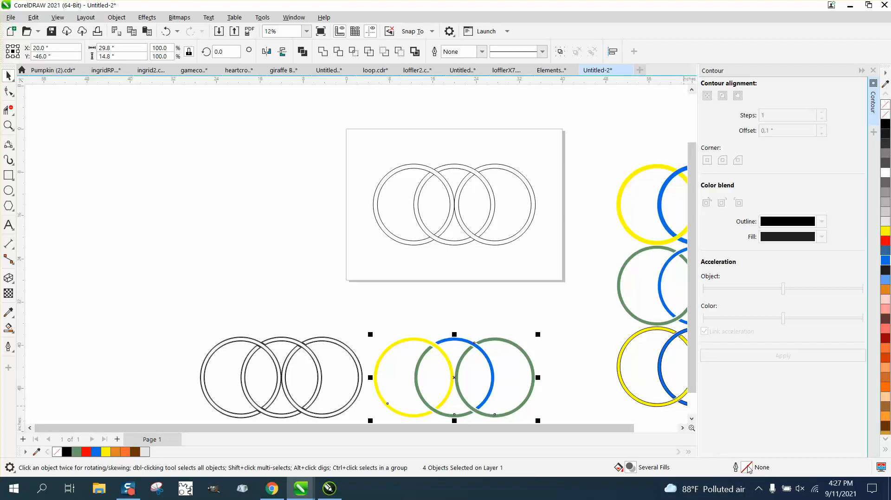
double_click(746, 468)
click(378, 203)
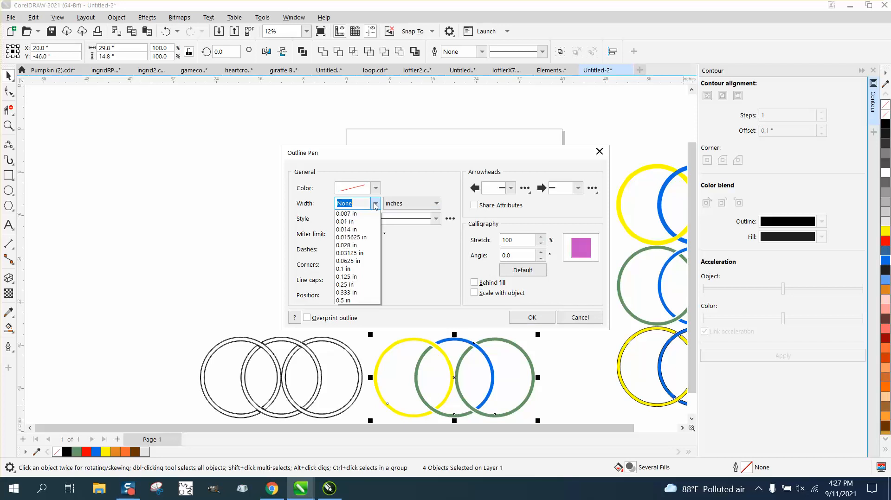
click(368, 272)
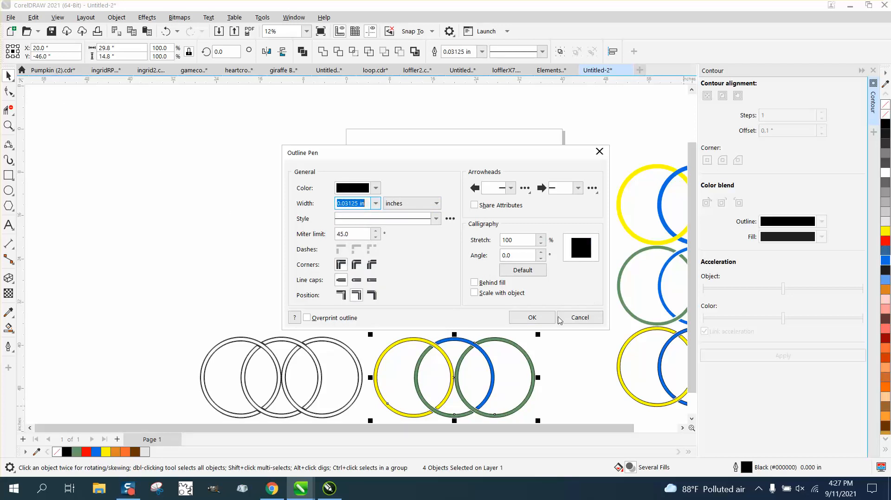
click(532, 317)
- Recolor the green left-hand part of the middle ring blue in the outlined ring set below the page
click(14, 123)
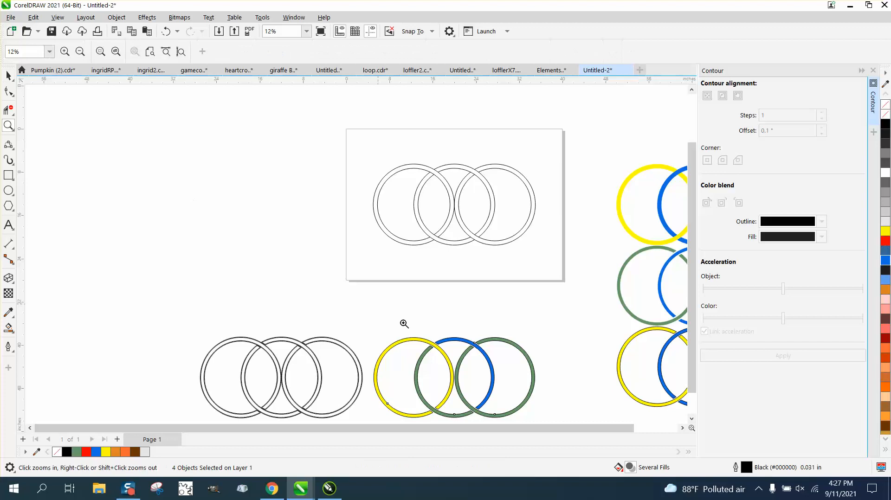
drag(405, 338, 559, 422)
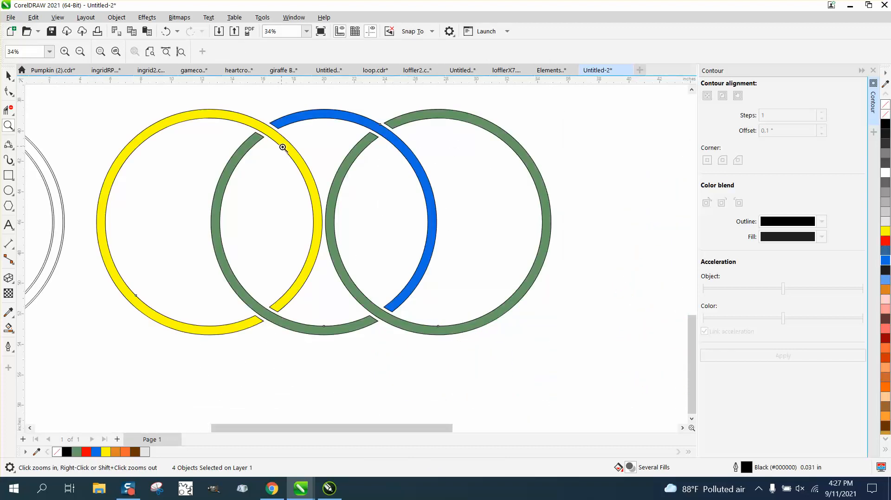
drag(239, 105, 318, 149)
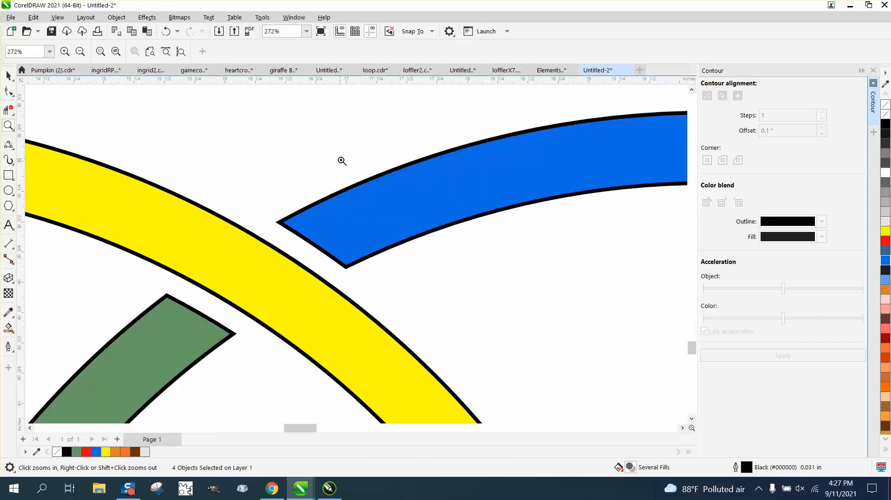
scroll(254, 275, down, 6)
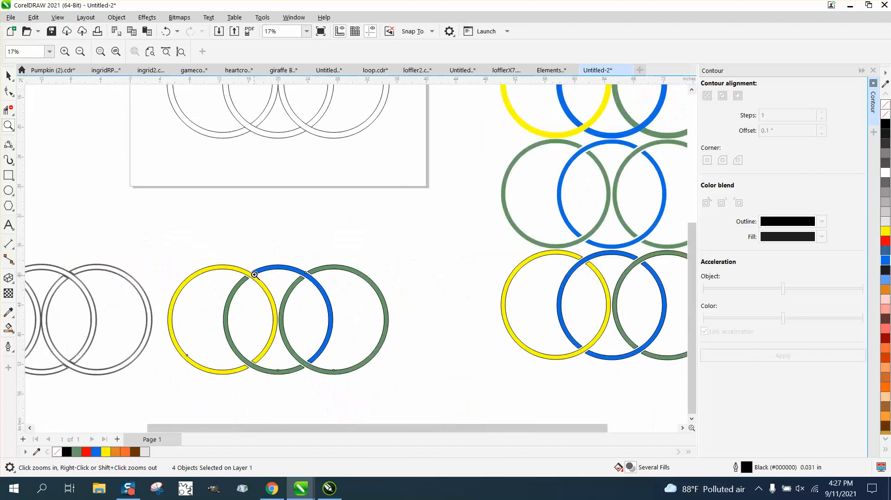
click(8, 76)
click(163, 175)
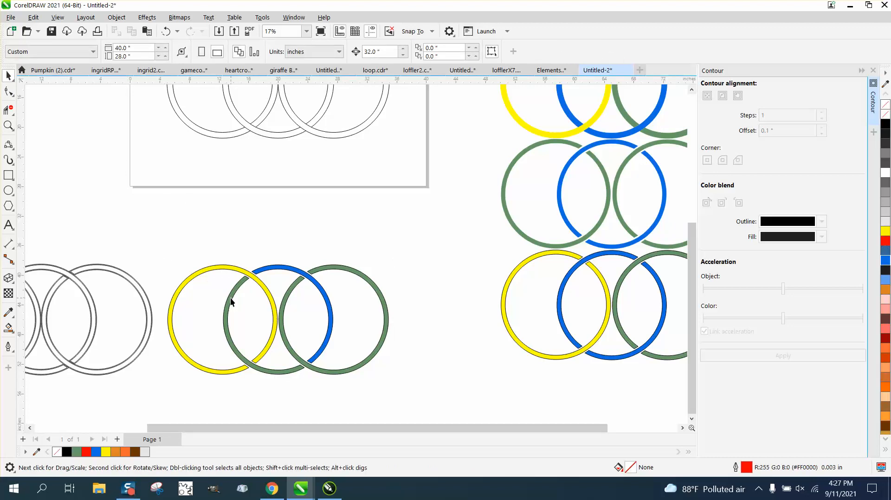
click(232, 302)
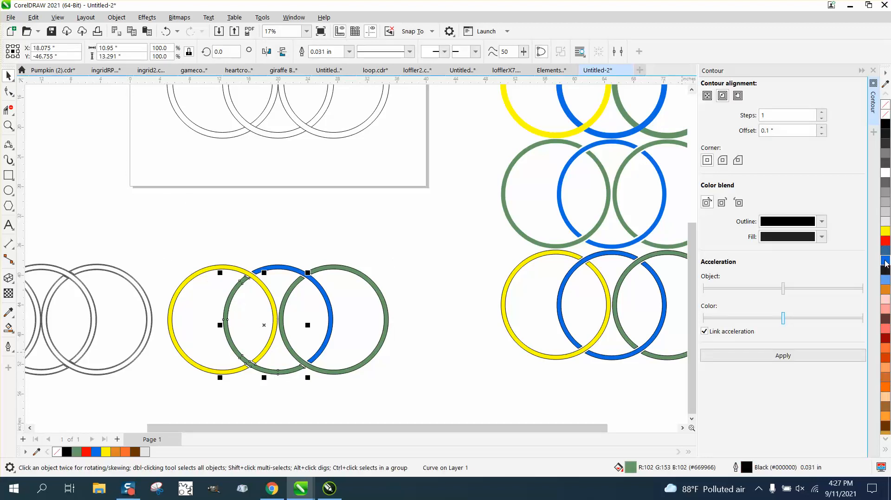
click(885, 261)
- Apply a 0.03125 in outline to all seven pieces of the uppermost yellow, blue and green ring set beside the page
click(9, 125)
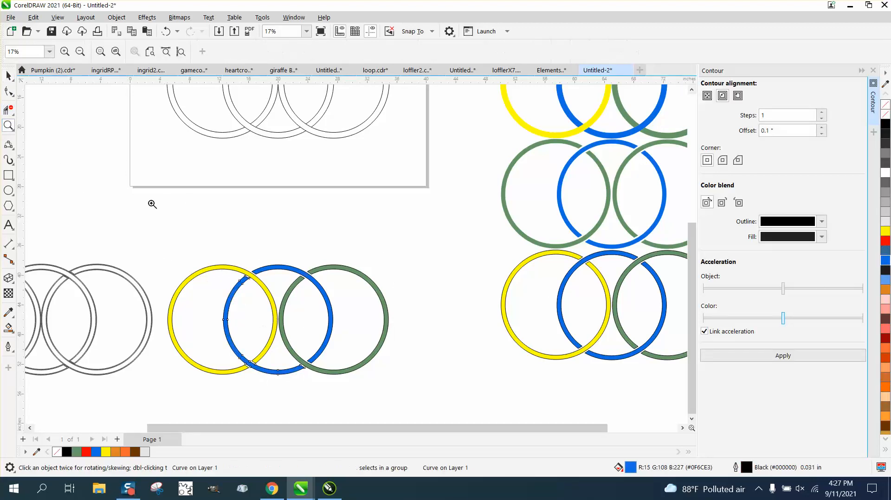
drag(228, 250, 312, 316)
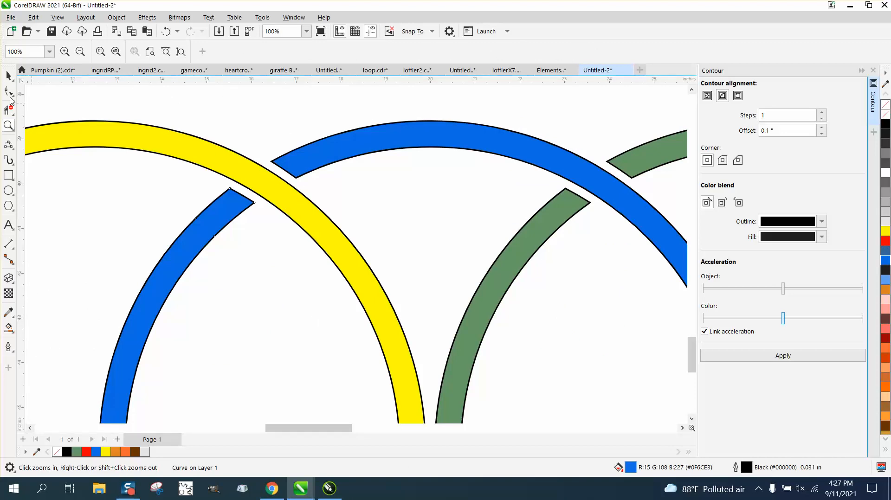
click(8, 75)
scroll(411, 325, down, 10)
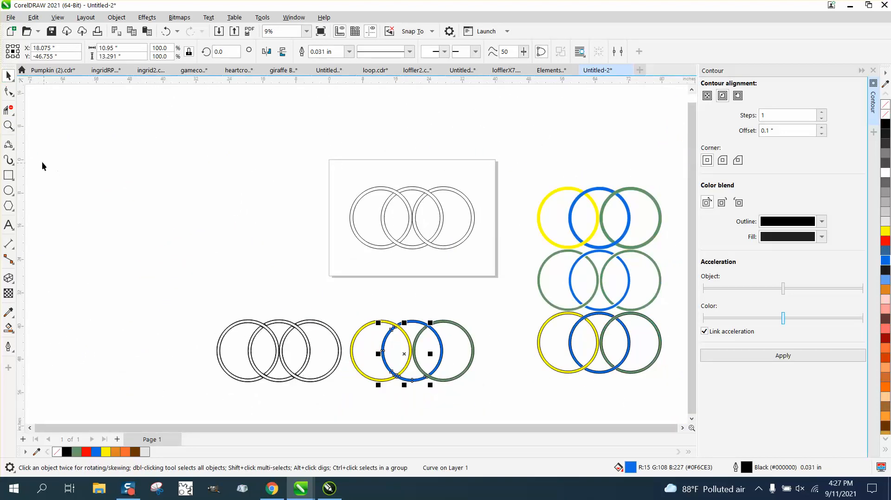
click(8, 125)
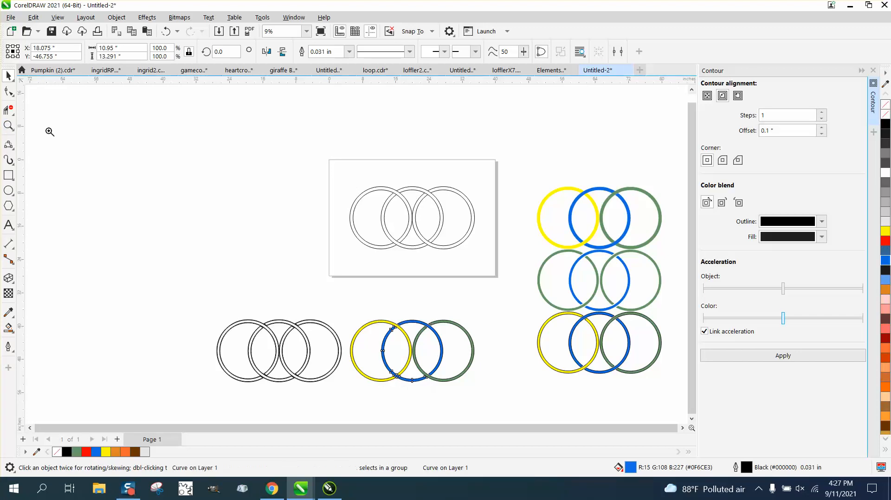
click(539, 189)
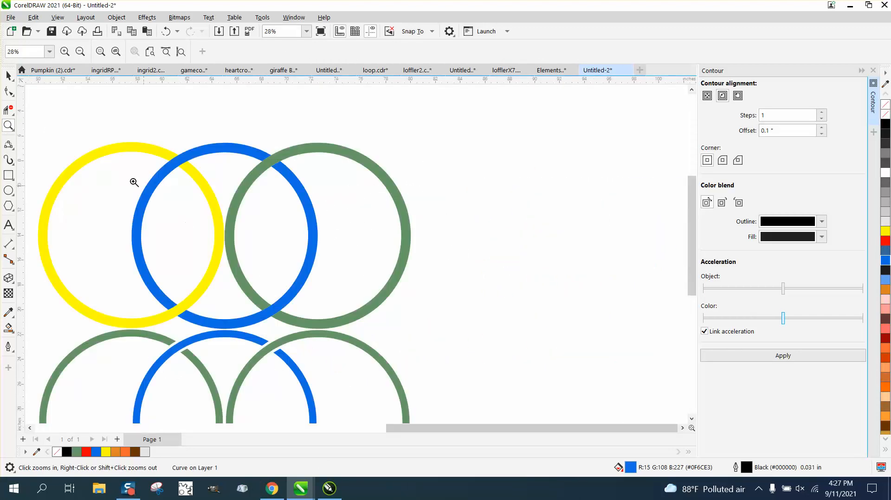
click(8, 76)
drag(45, 113, 47, 251)
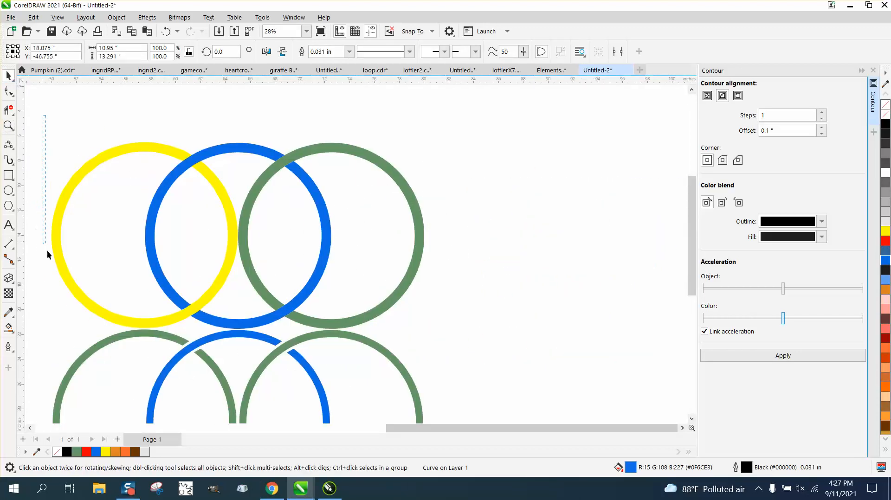
drag(394, 343, 466, 358)
double_click(745, 469)
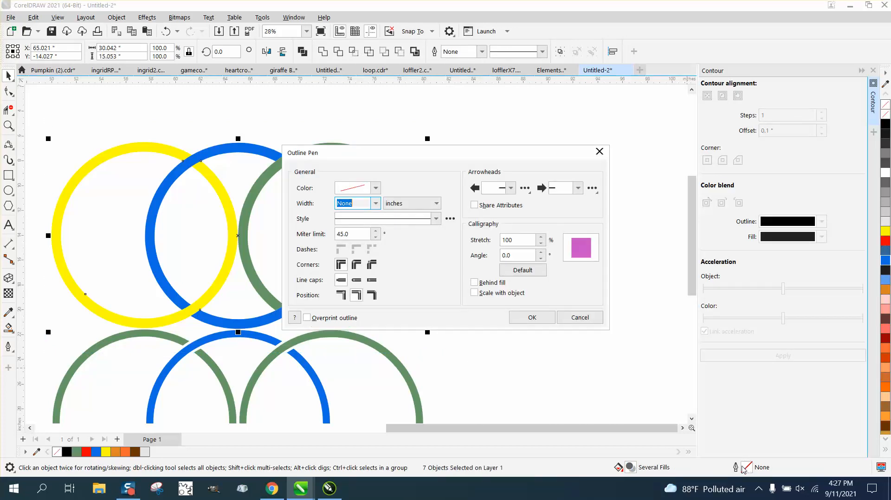
click(376, 203)
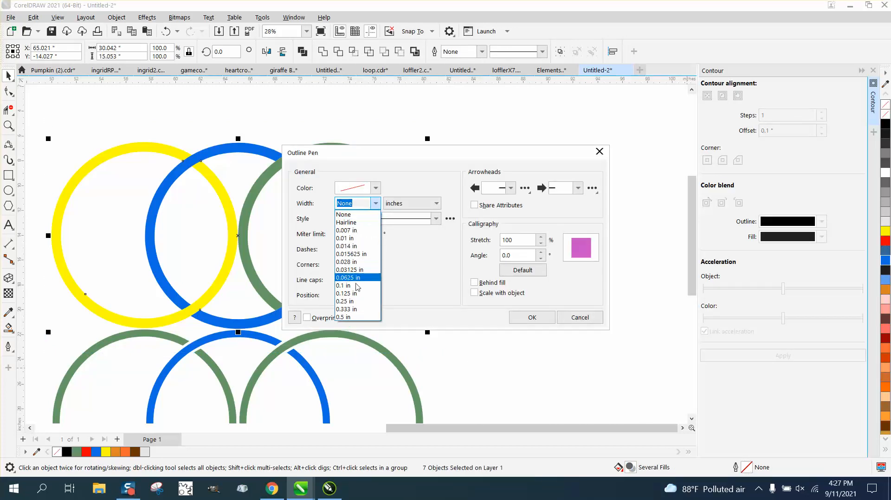
click(357, 271)
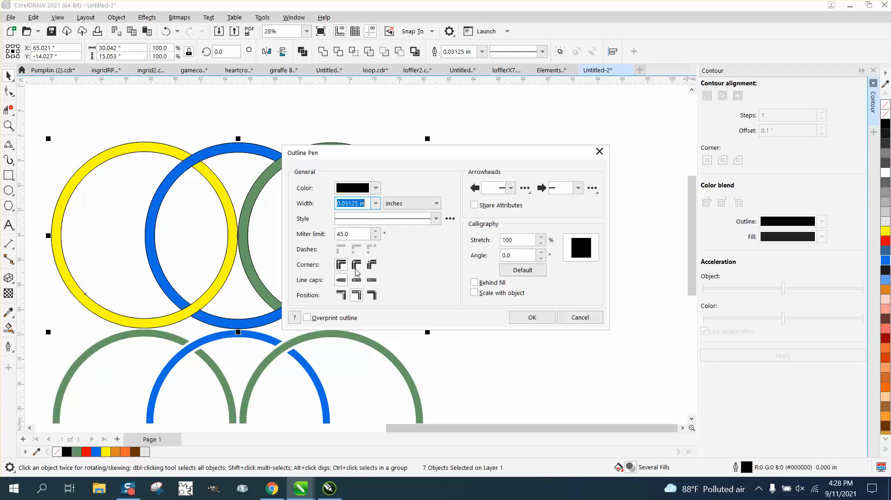
click(538, 319)
- Examine the yellow and blue ring crossing in the uppermost colored set, and review the other ring designs and the uncolored rings on the page
click(8, 125)
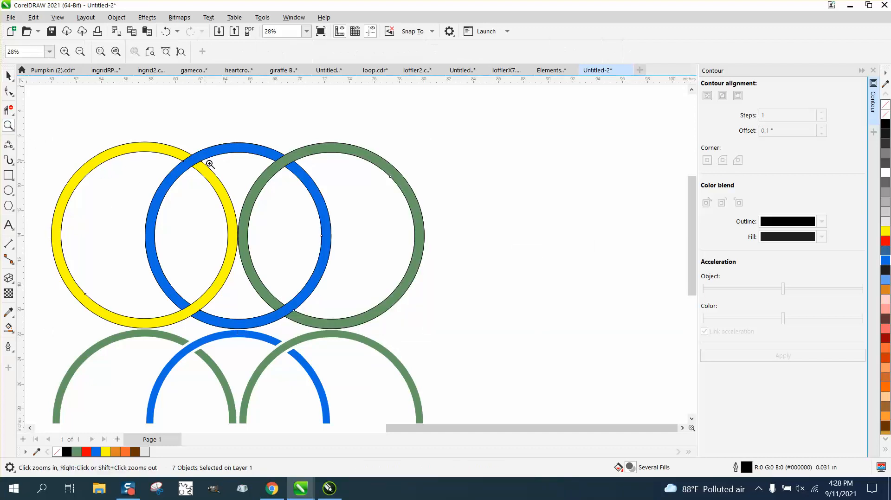
click(225, 181)
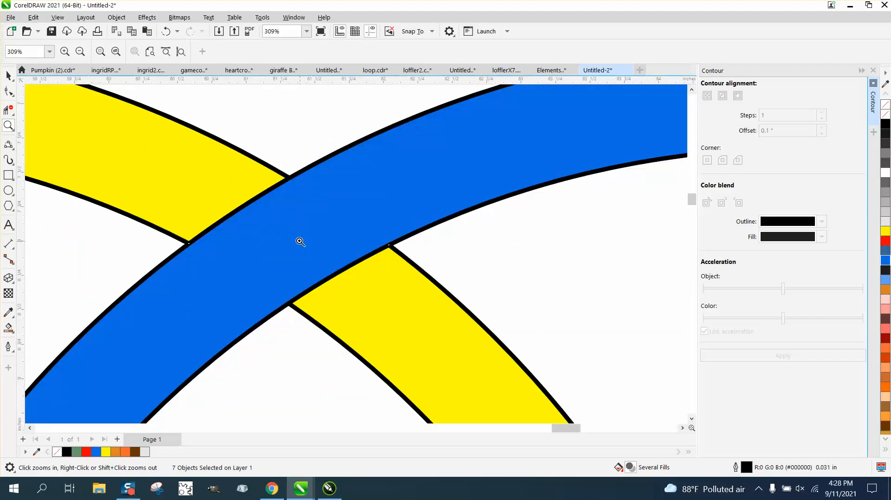
click(304, 246)
scroll(219, 183, down, 5)
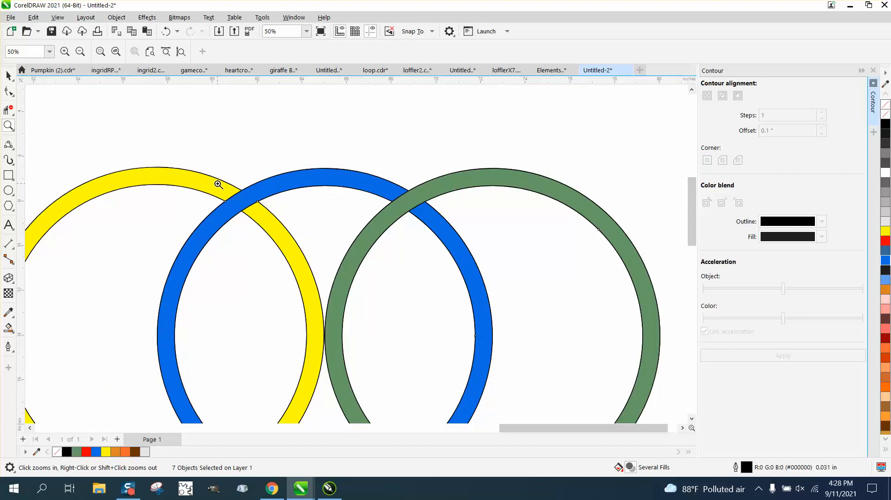
scroll(218, 185, down, 4)
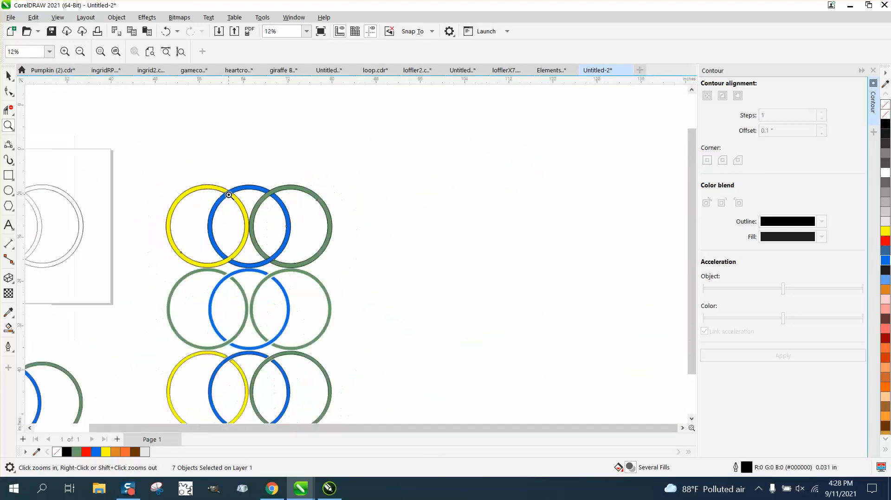
scroll(241, 199, down, 2)
drag(88, 271, 227, 311)
scroll(233, 310, down, 5)
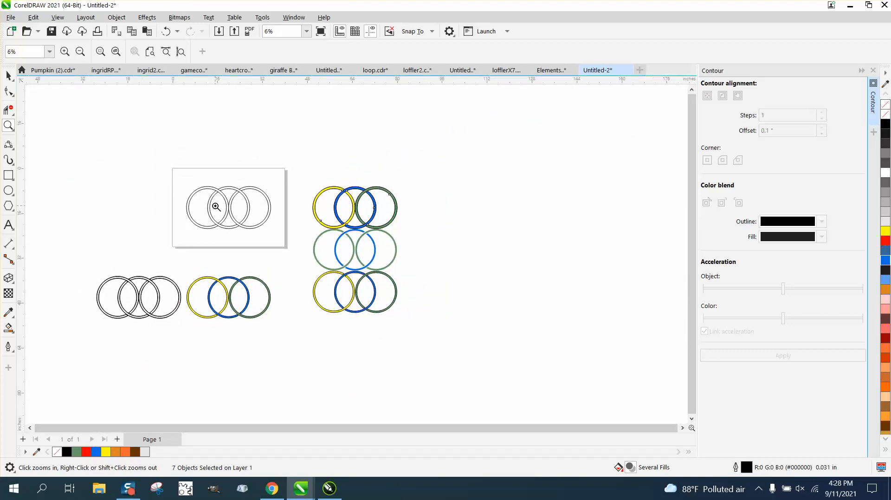
drag(185, 169, 318, 250)
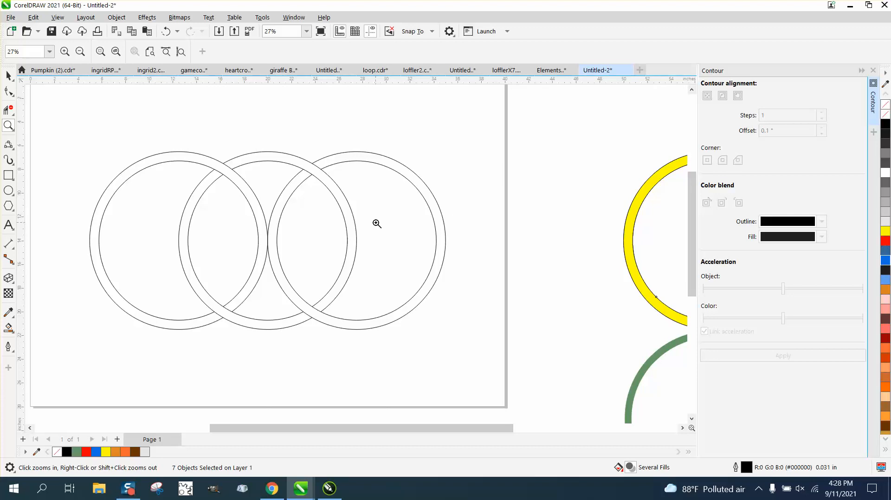
scroll(346, 221, down, 4)
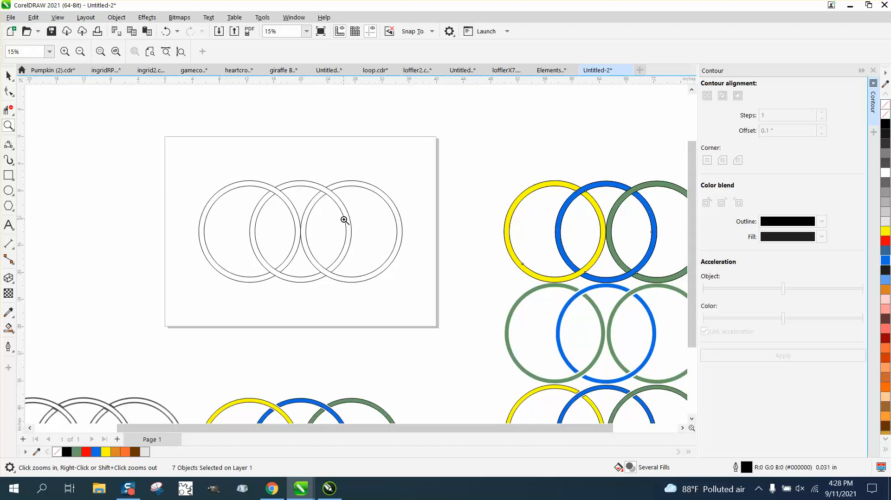